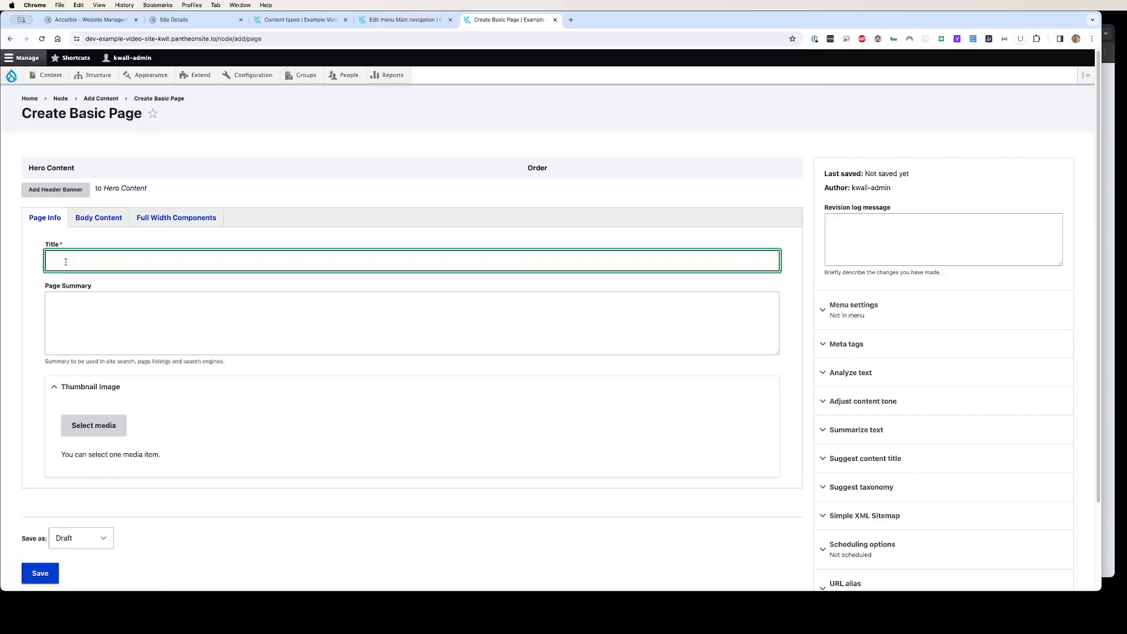
Title the page New Page and open its body content section
{"action": "type", "text": "New Page"}
{"action": "left_click", "coordinate": [98, 219]}
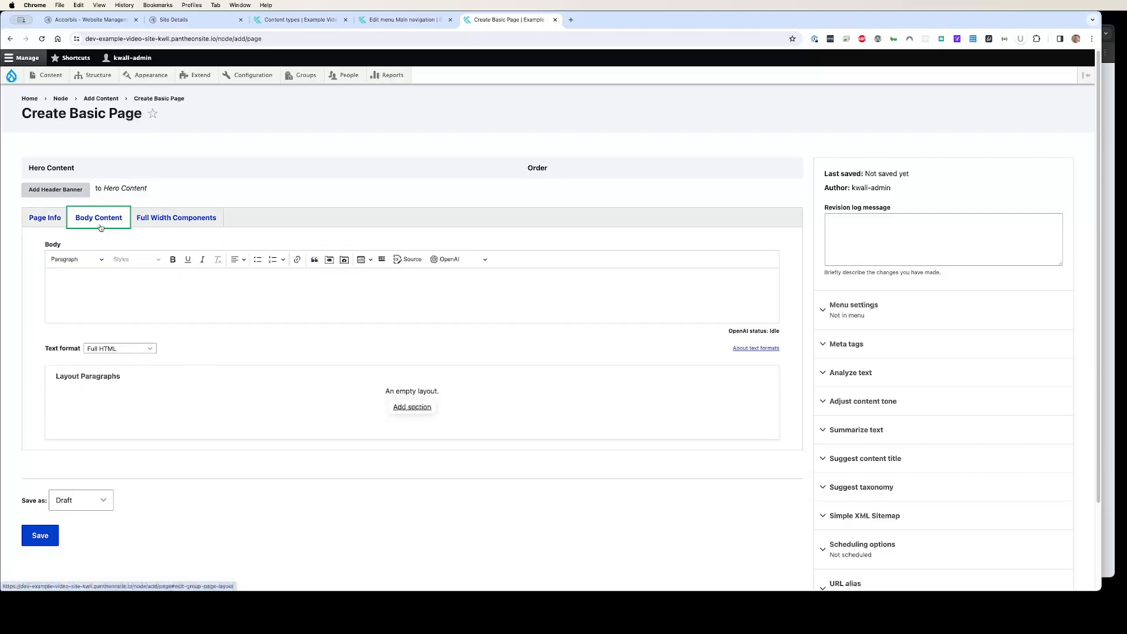
Add a one-column layout section to the layout paragraphs and give it a red background colour
{"action": "left_click", "coordinate": [407, 407]}
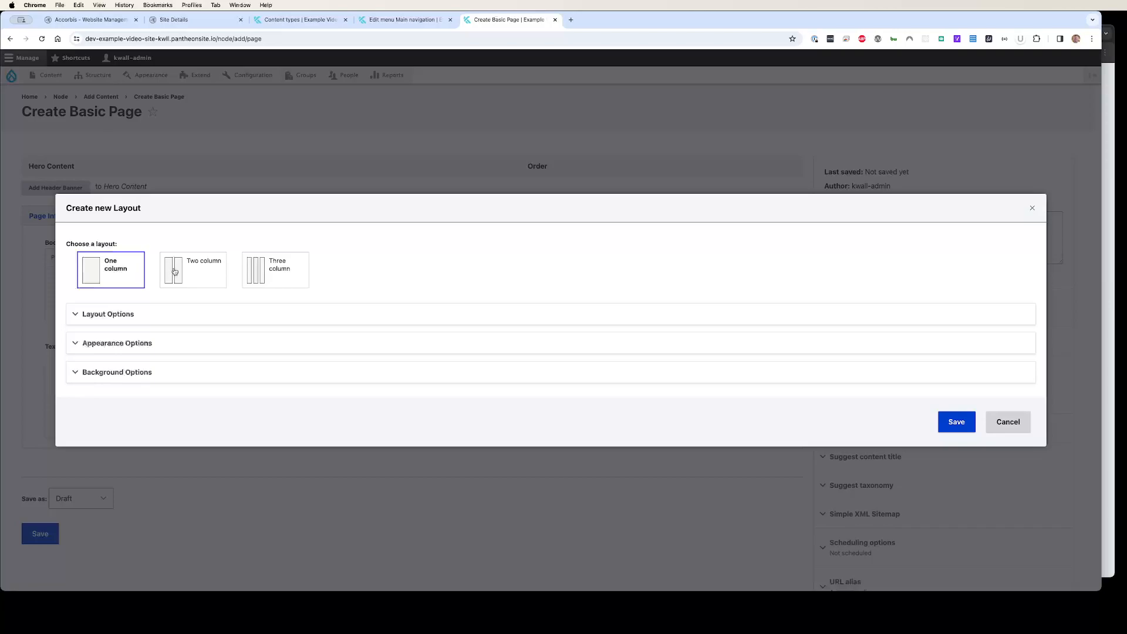
{"action": "left_click", "coordinate": [112, 370]}
{"action": "left_click", "coordinate": [91, 451]}
{"action": "left_click", "coordinate": [249, 466]}
{"action": "left_click", "coordinate": [639, 520]}
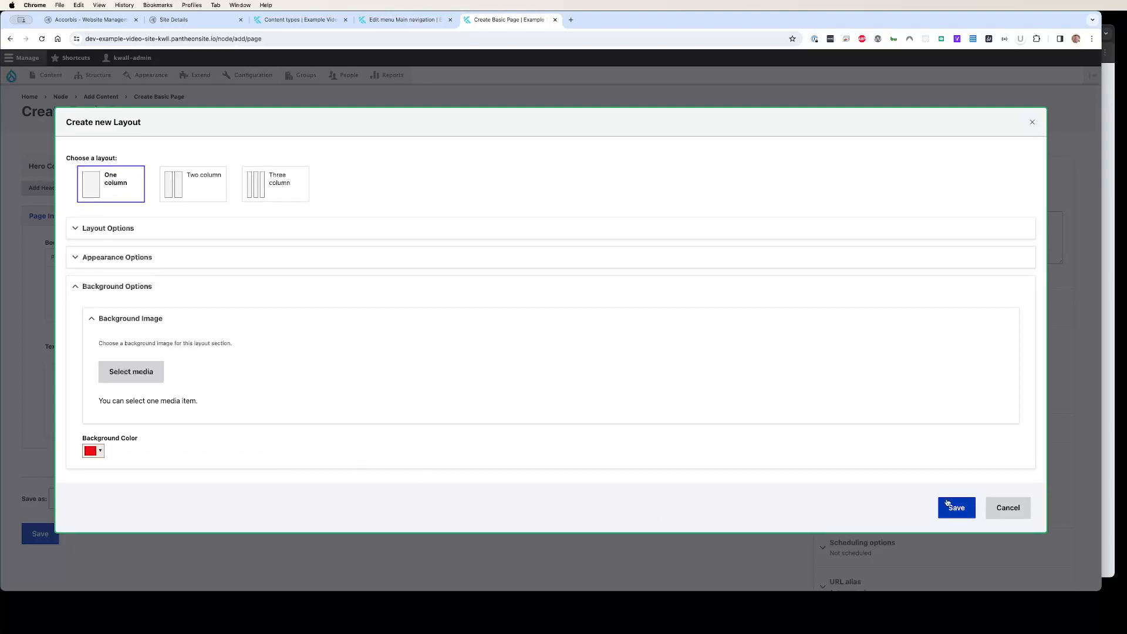
Set the section's top padding to 2rem and bottom padding to 2rem, and save the layout
{"action": "left_click", "coordinate": [126, 256]}
{"action": "left_click", "coordinate": [125, 255]}
{"action": "left_click", "coordinate": [122, 227]}
{"action": "left_click", "coordinate": [123, 228]}
{"action": "left_click", "coordinate": [121, 257]}
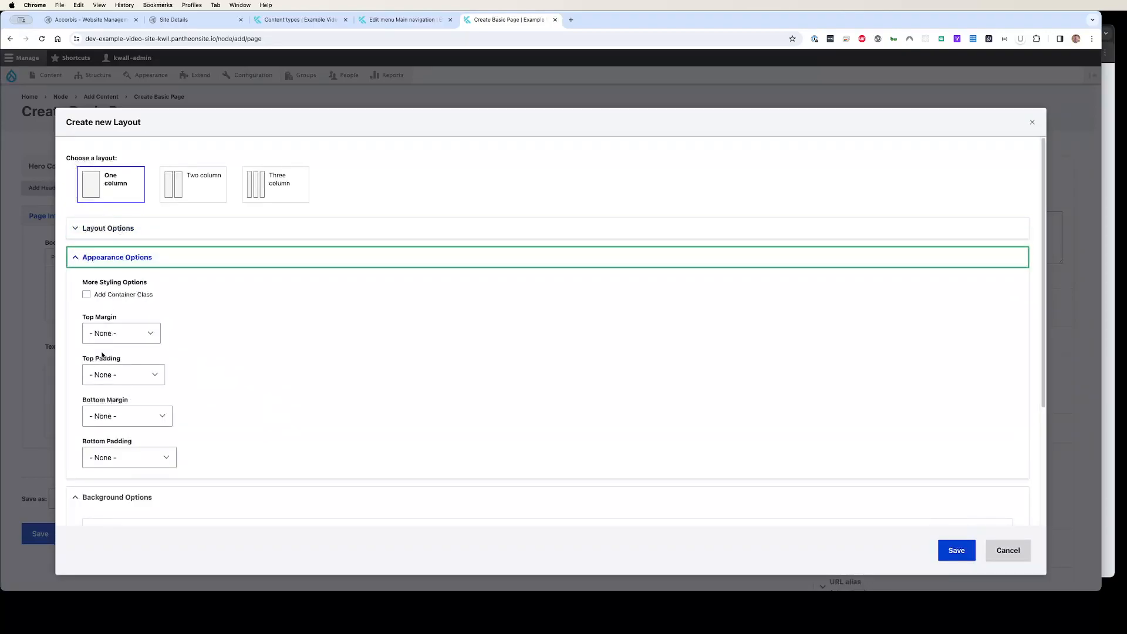
{"action": "left_click", "coordinate": [120, 375]}
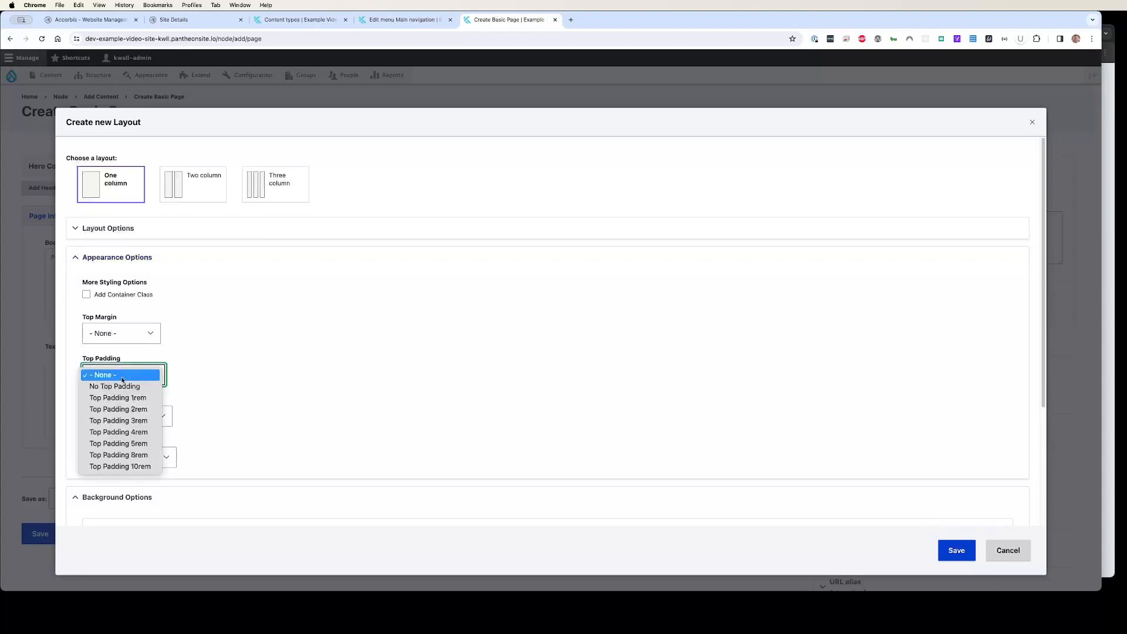
{"action": "left_click", "coordinate": [125, 410]}
{"action": "left_click", "coordinate": [129, 458]}
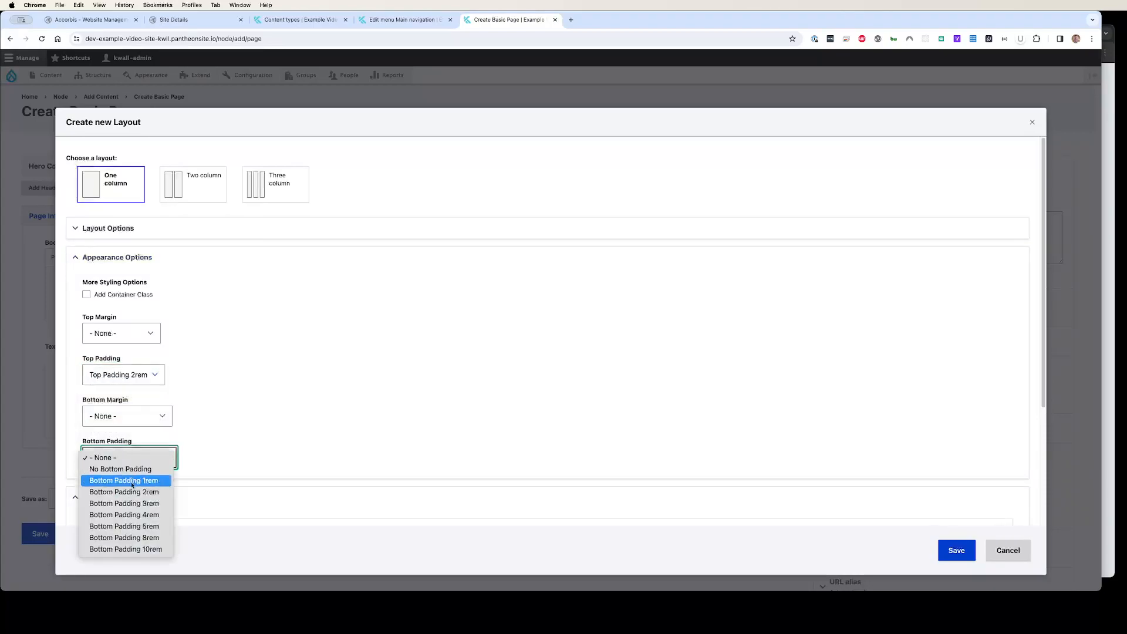
{"action": "left_click", "coordinate": [126, 492]}
{"action": "left_click", "coordinate": [960, 551]}
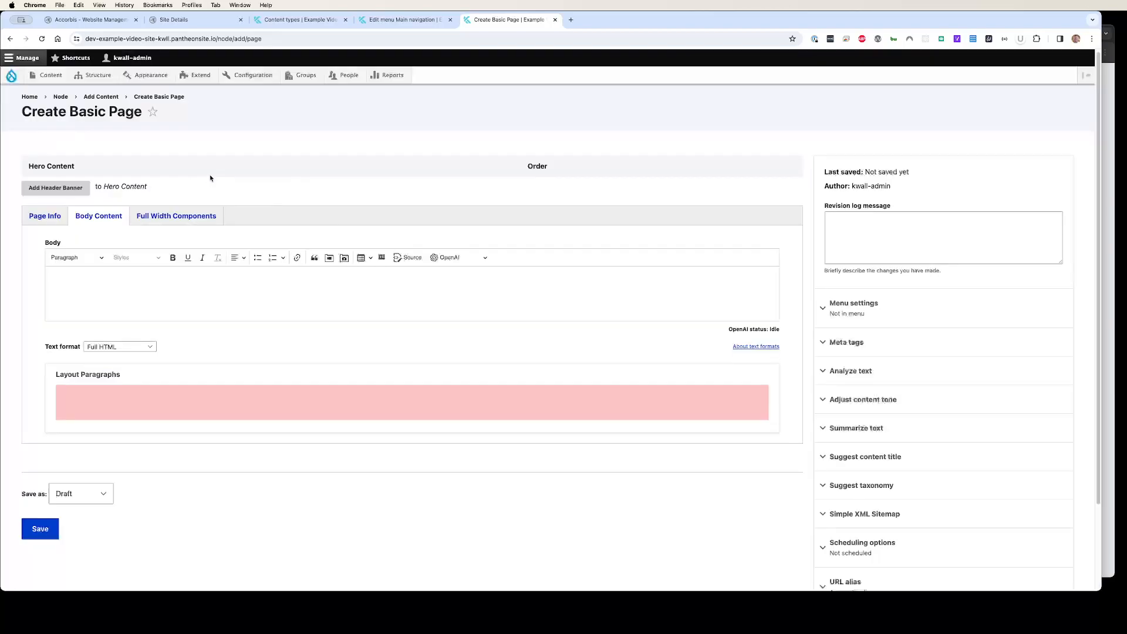
Insert a nested two-column layout inside the section with 67%/33% column widths
{"action": "mouse_move", "coordinate": [164, 415]}
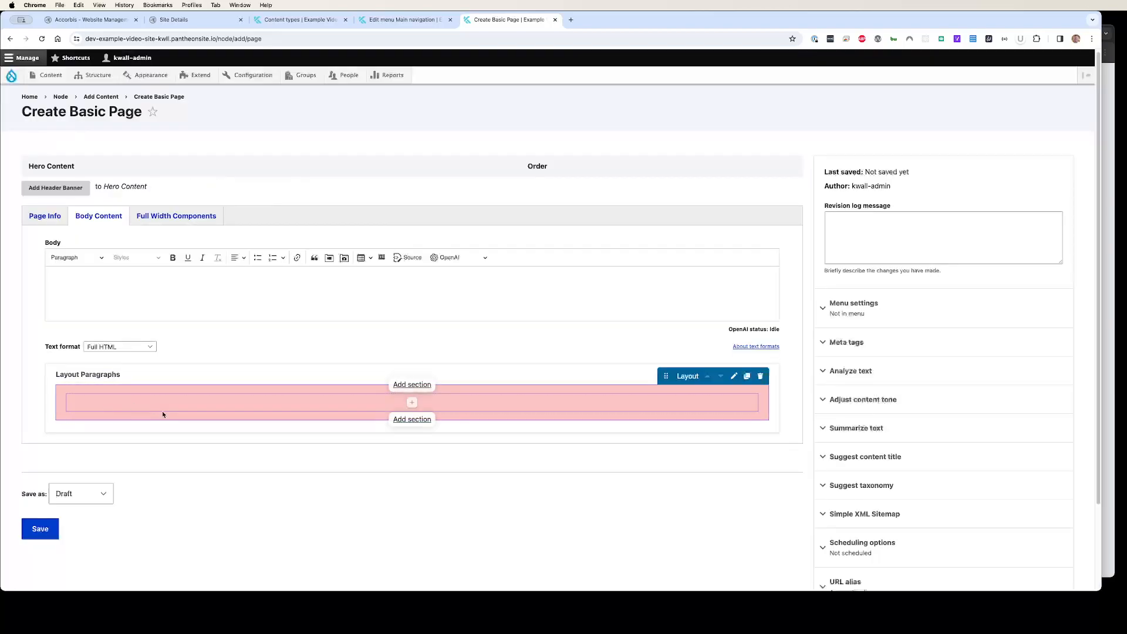
{"action": "left_click", "coordinate": [411, 403]}
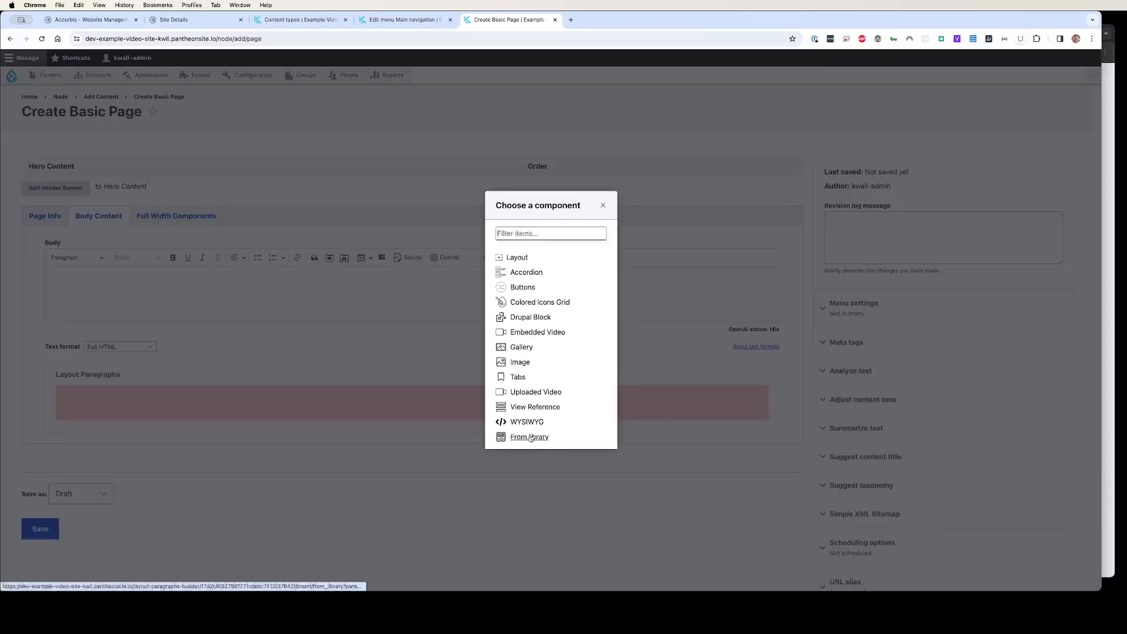
{"action": "left_click", "coordinate": [526, 259]}
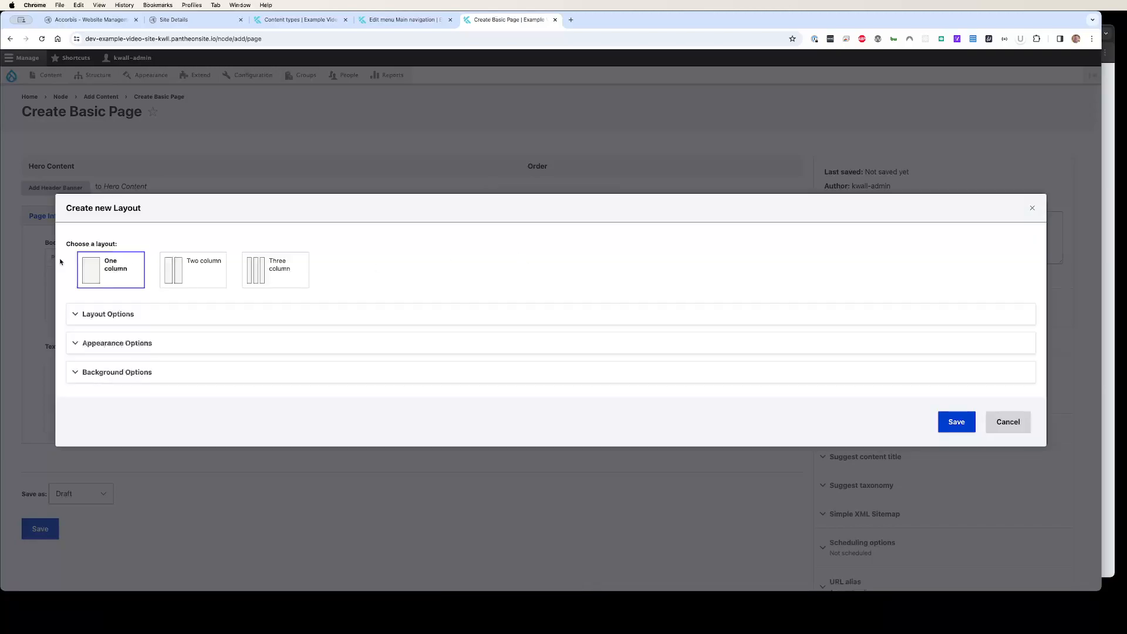
{"action": "left_click", "coordinate": [191, 262]}
{"action": "left_click", "coordinate": [97, 314]}
{"action": "left_click", "coordinate": [109, 355]}
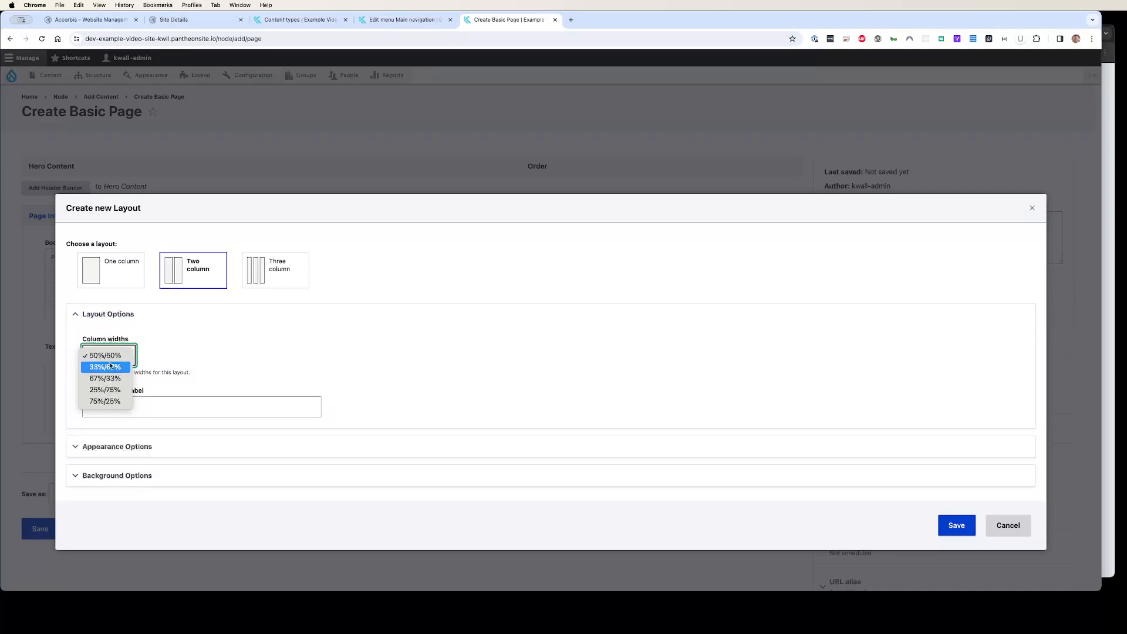
{"action": "left_click", "coordinate": [122, 378]}
{"action": "left_click", "coordinate": [952, 525]}
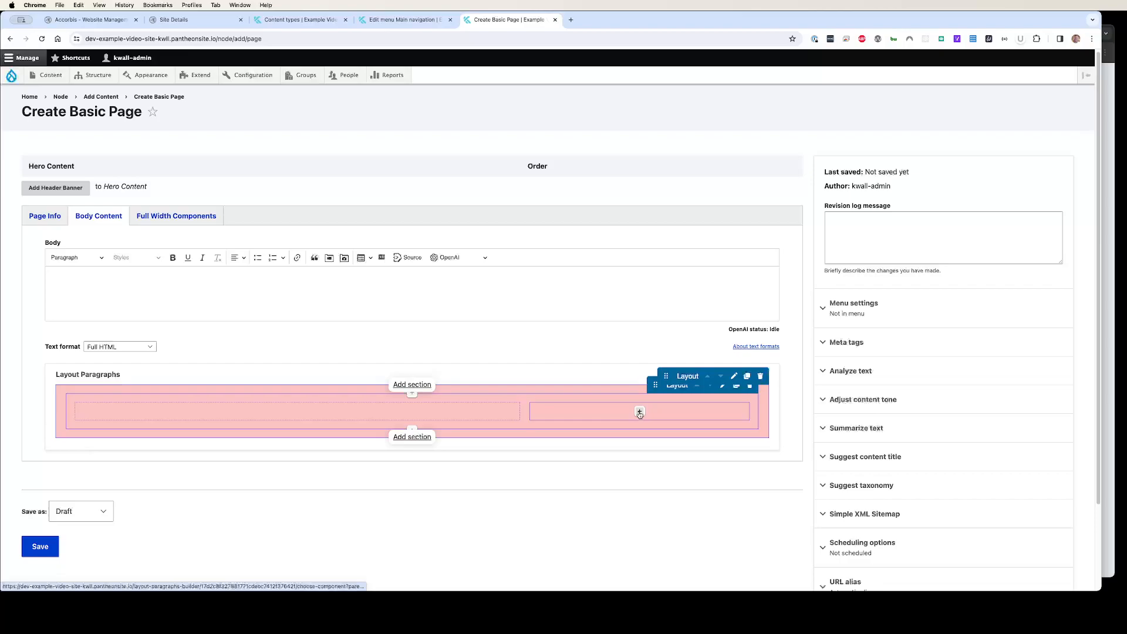
Add a WYSIWYG component to the left column and paste the university campus description into its body
{"action": "left_click", "coordinate": [298, 413]}
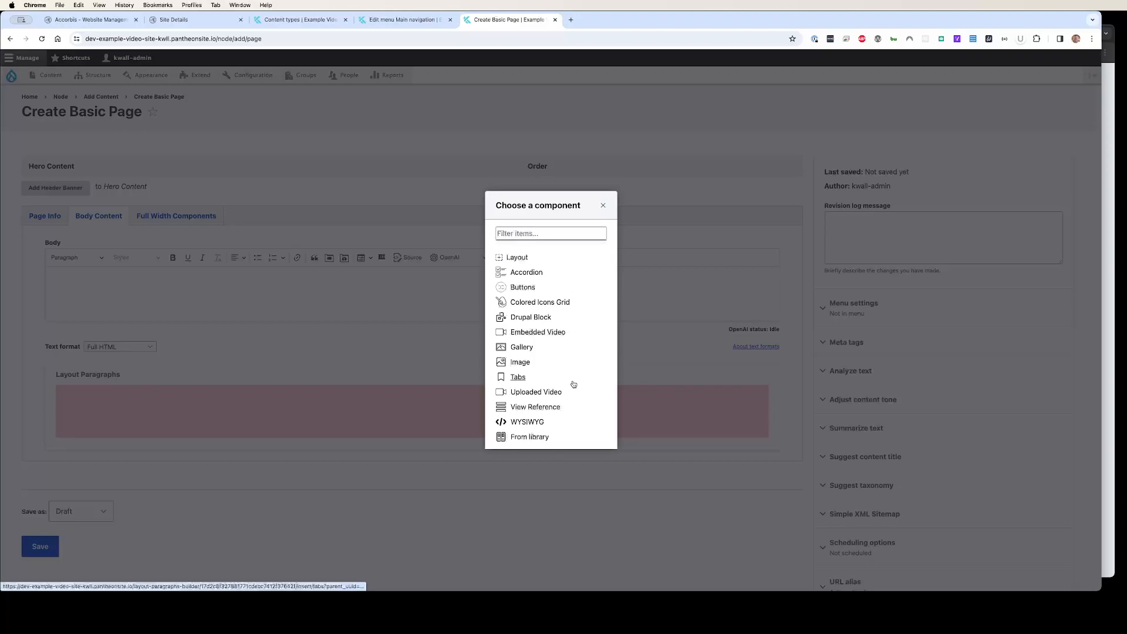
{"action": "left_click", "coordinate": [527, 421]}
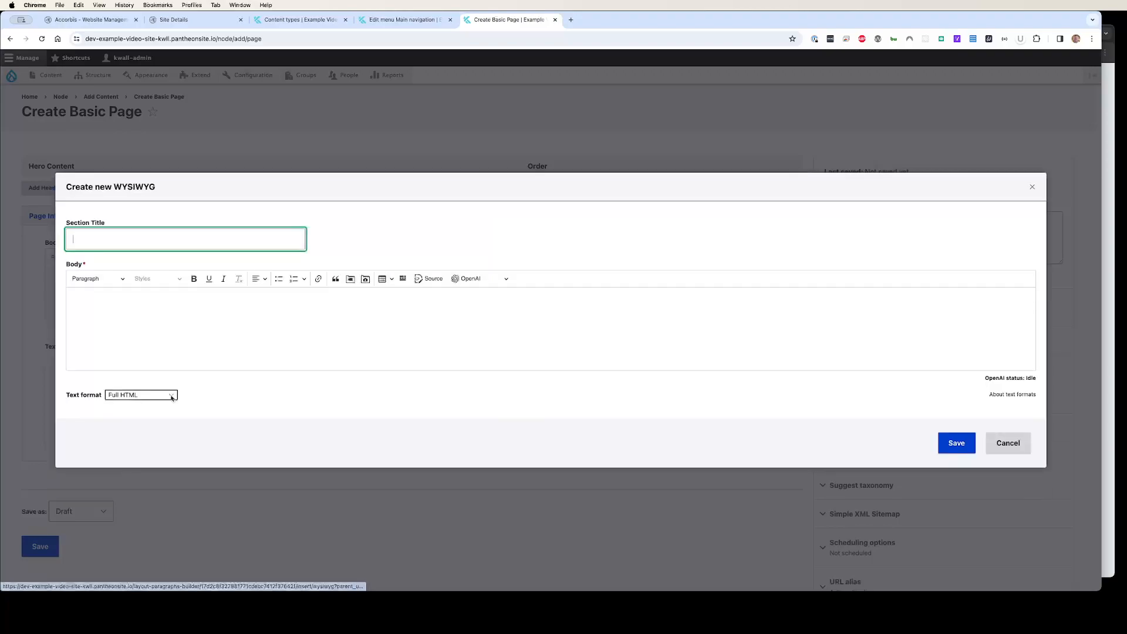
{"action": "left_click", "coordinate": [108, 319]}
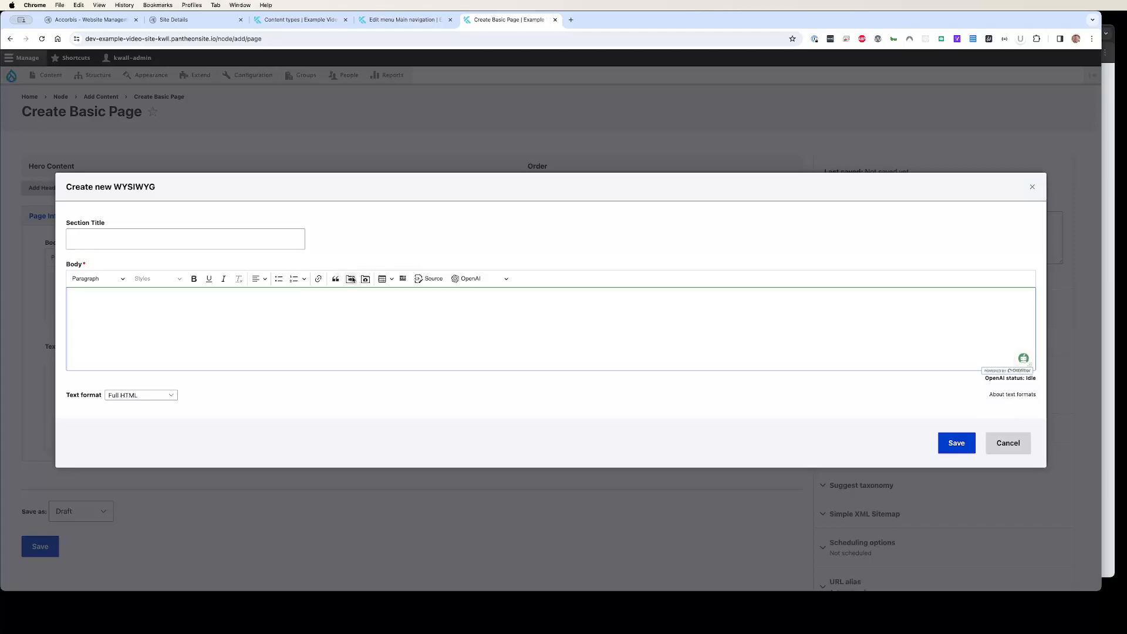
{"action": "type", "text": "Spread across 100 acres, University boasts a sprawling and picturesque campus. It offers a blend of modern architectural structures and green spaces, providing a vibrant and conducive environment for learning and personal growth. University offers a wide array of academic programs, catering to a diverse range of interests and career paths. It is known for its strong emphasis on research and experiential learning, enabling students to apply theoretical knowledge to real-world scenarios. The university is home to several prestigious faculties and schools, including the College of Arts and Sciences, School of Business, School of Engineering, and School of Health Sciences."}
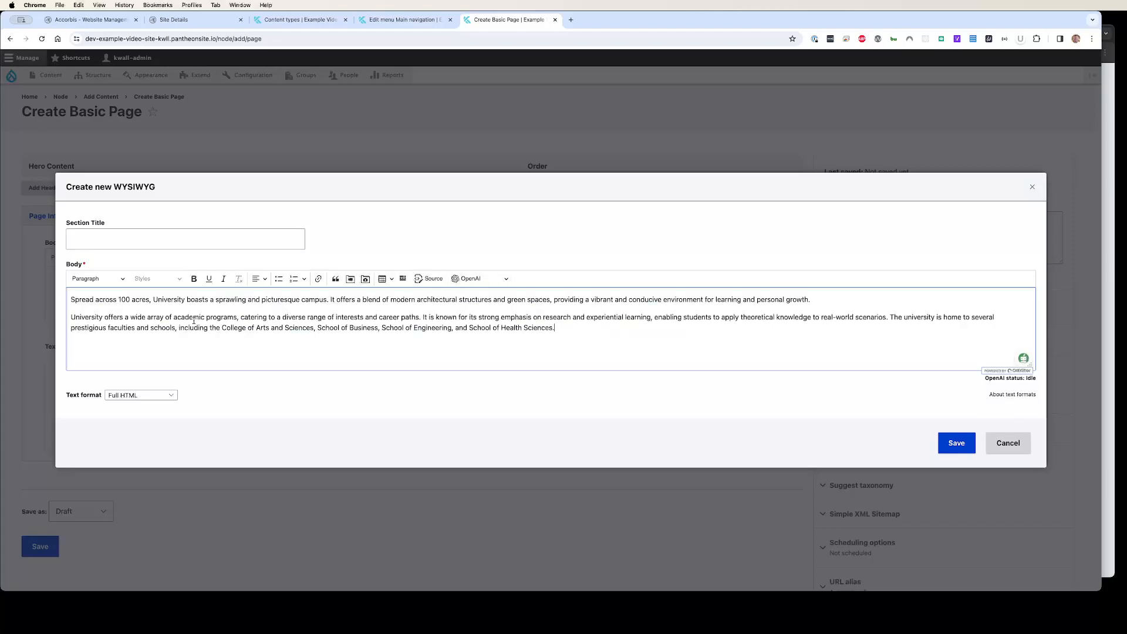
{"action": "left_click_drag", "start_coordinate": [664, 330], "coordinate": [69, 298]}
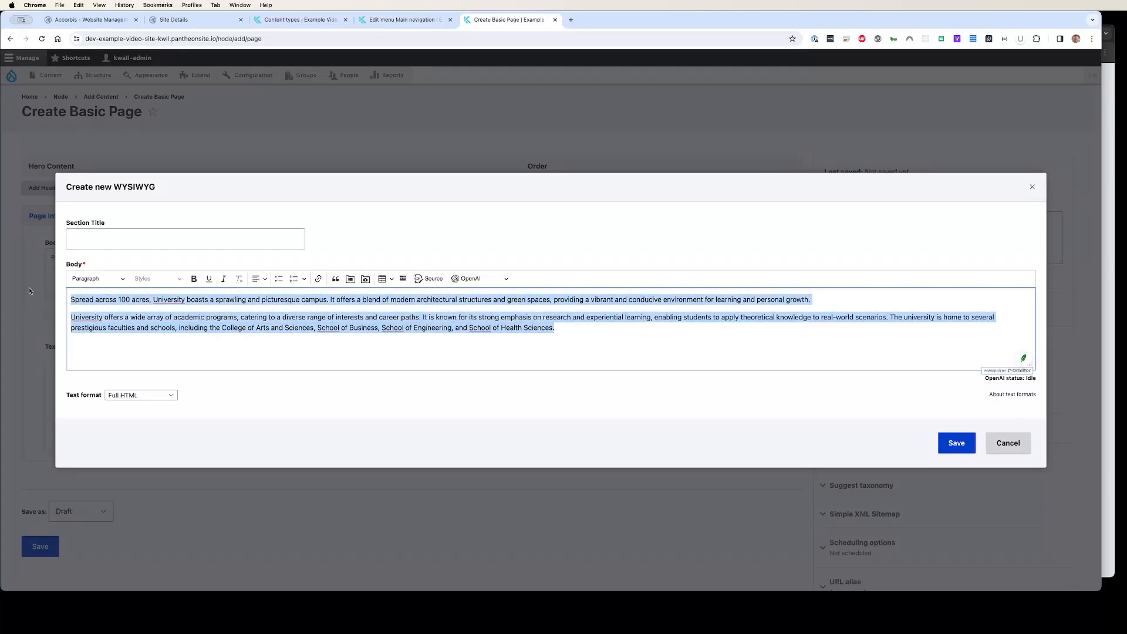
{"action": "left_click", "coordinate": [482, 279]}
{"action": "left_click", "coordinate": [472, 295]}
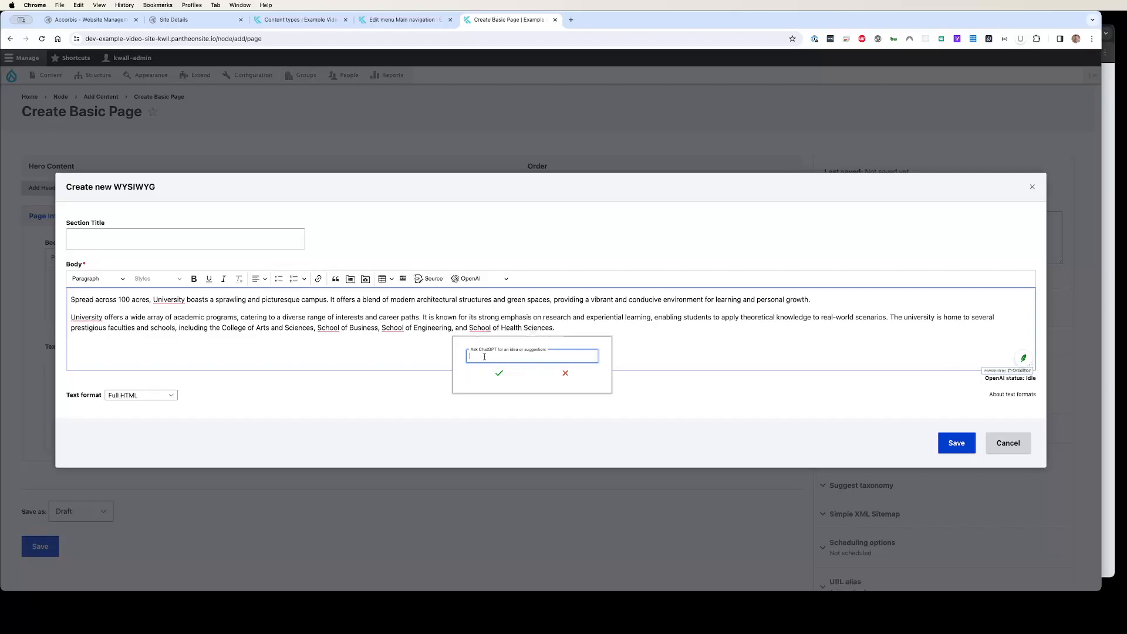
{"action": "left_click", "coordinate": [563, 373]}
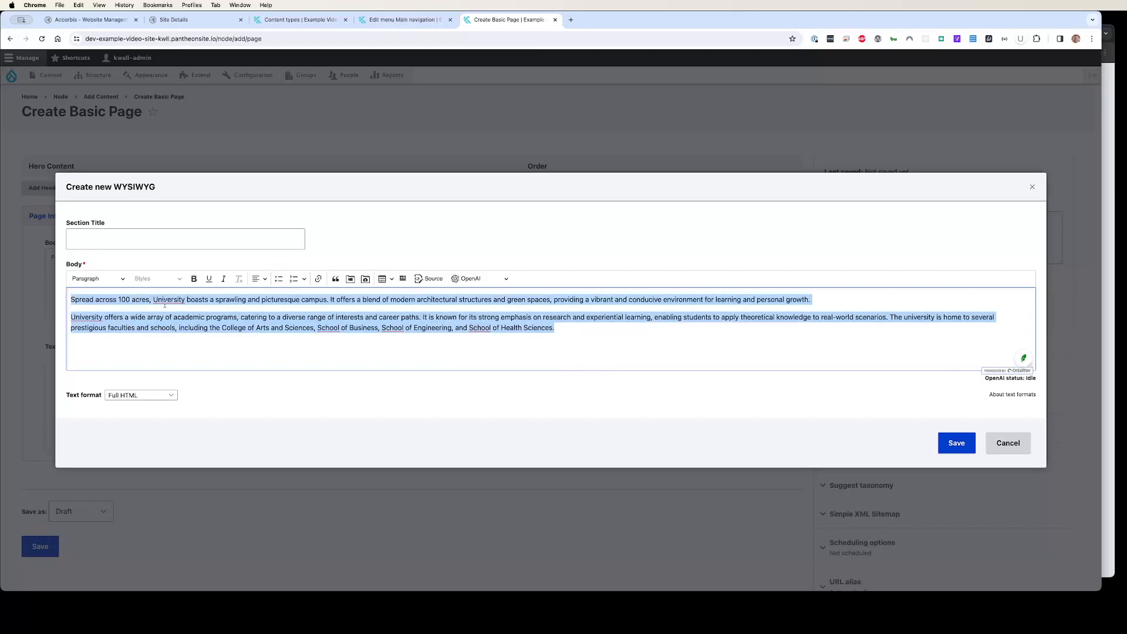
Save the WYSIWYG component with the pasted text
{"action": "left_click", "coordinate": [441, 345]}
{"action": "left_click", "coordinate": [940, 441]}
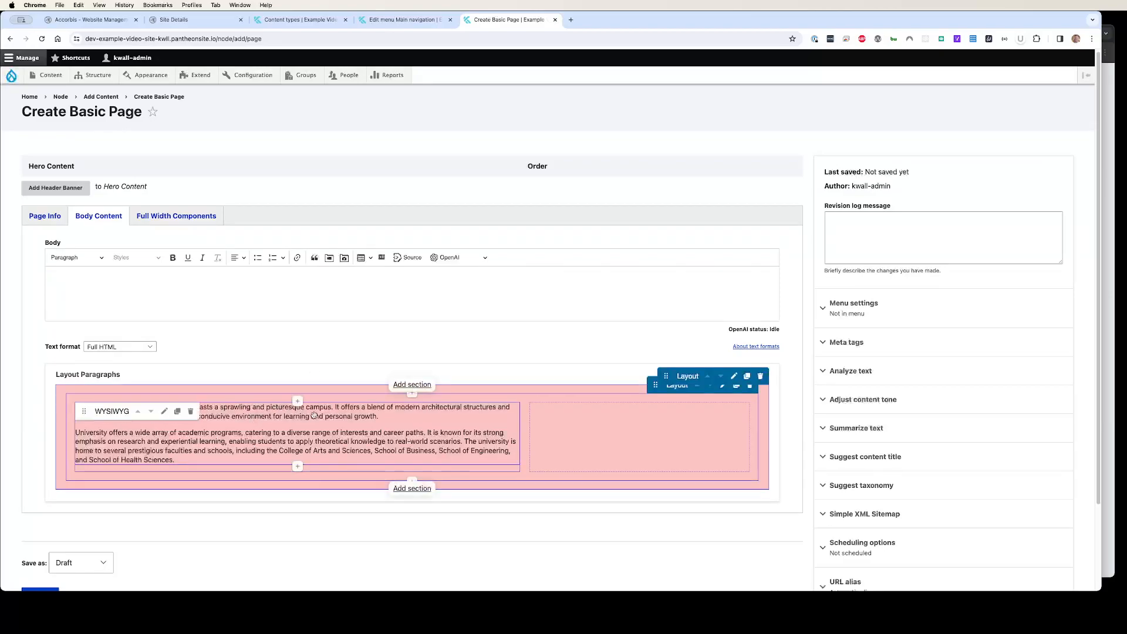
{"action": "left_click", "coordinate": [163, 414]}
{"action": "left_click_drag", "start_coordinate": [196, 345], "coordinate": [43, 293]}
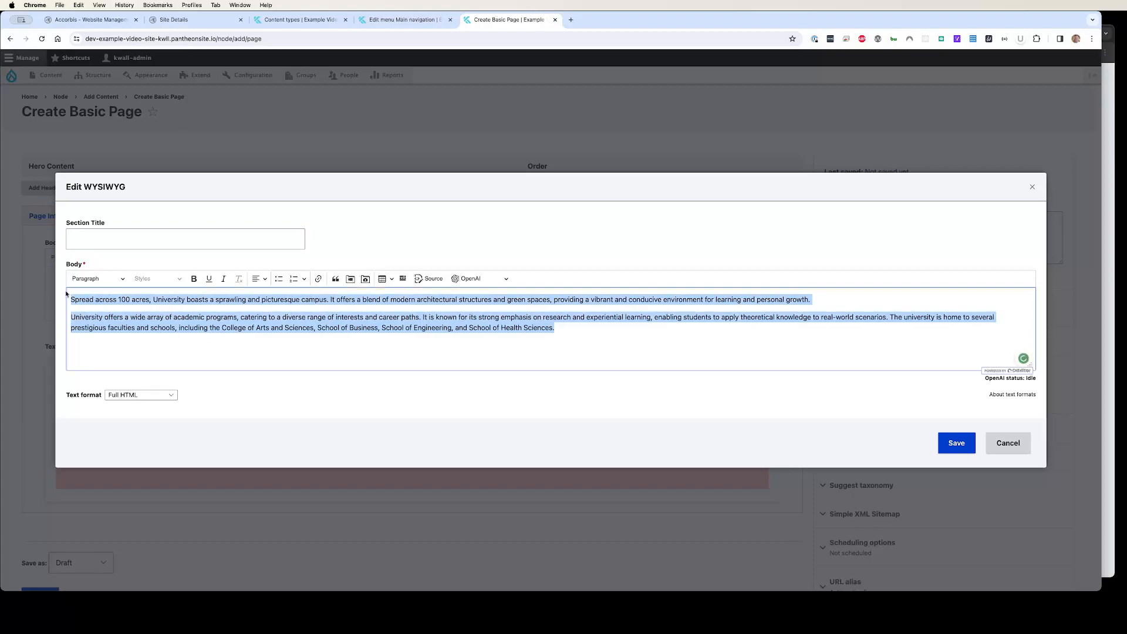
{"action": "left_click", "coordinate": [264, 280]}
{"action": "left_click", "coordinate": [264, 280]}
{"action": "left_click", "coordinate": [975, 444]}
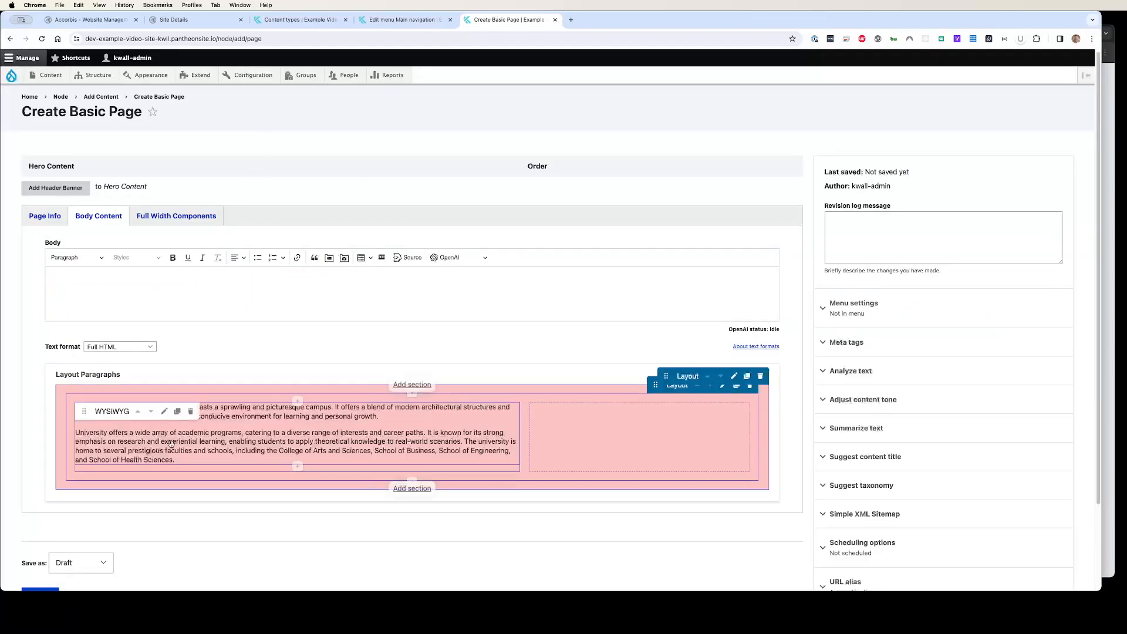
Add an Image component to the right column and open its media selector
{"action": "left_click", "coordinate": [639, 437]}
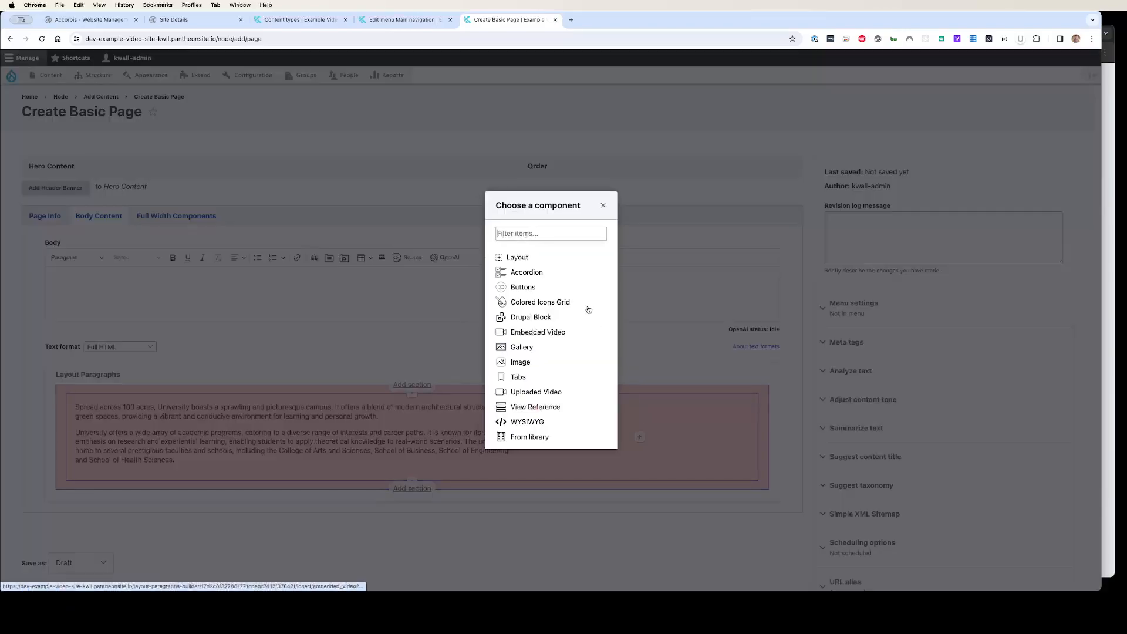
{"action": "left_click", "coordinate": [510, 363]}
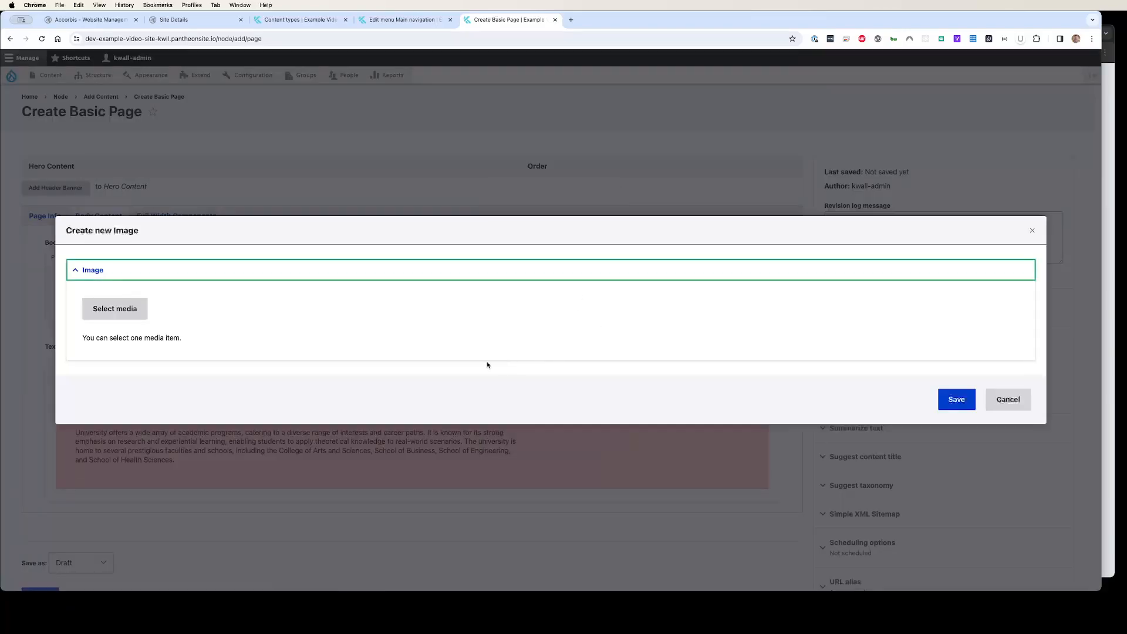
{"action": "left_click", "coordinate": [103, 313]}
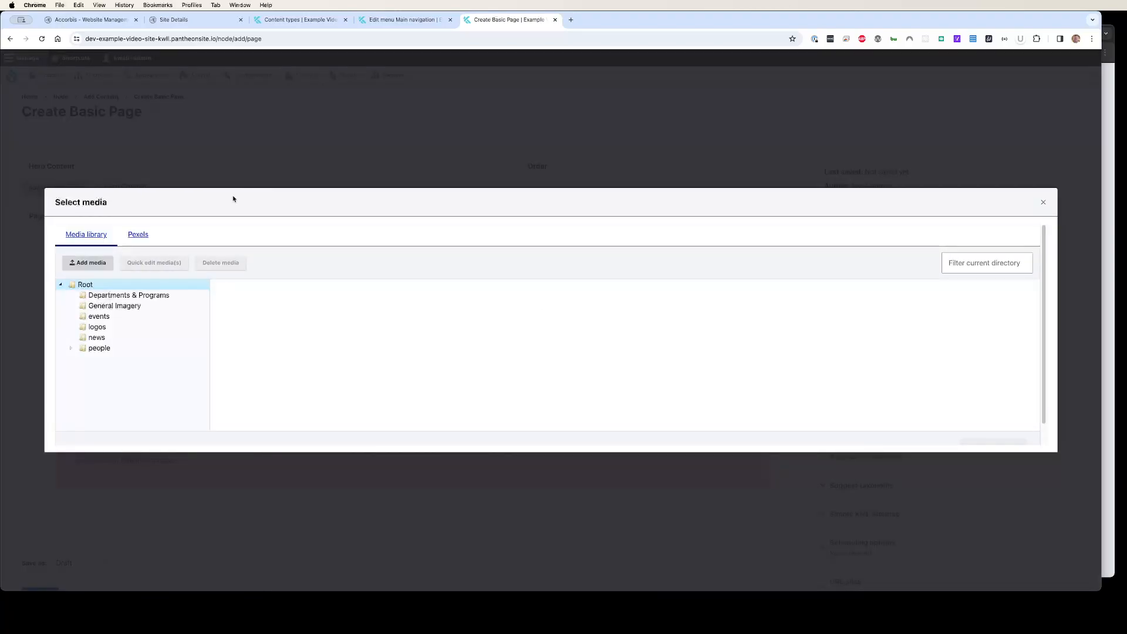
Search Pexels images for person on computer
{"action": "left_click", "coordinate": [139, 235]}
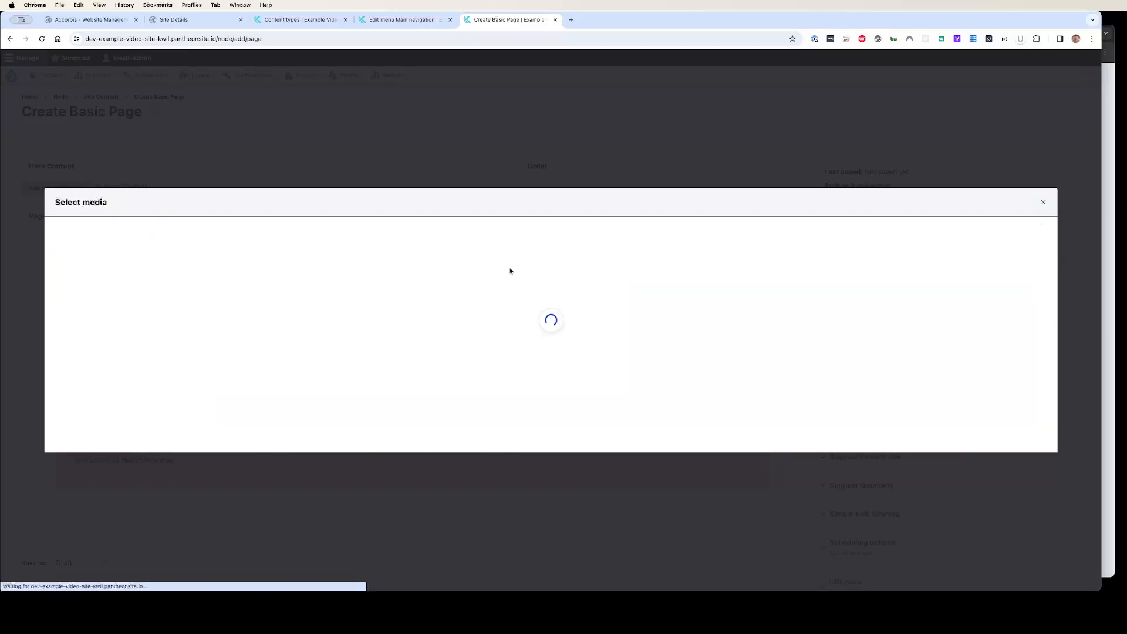
{"action": "left_click", "coordinate": [142, 314]}
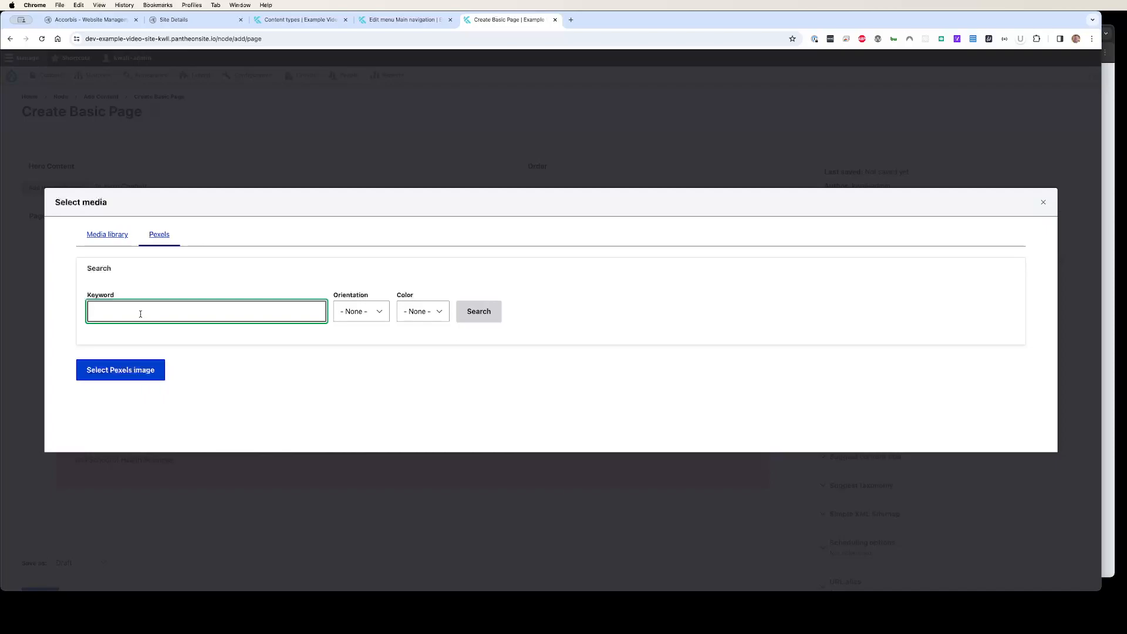
{"action": "type", "text": "ma"}
{"action": "type", "text": "person on computer"}
{"action": "left_click", "coordinate": [492, 311]}
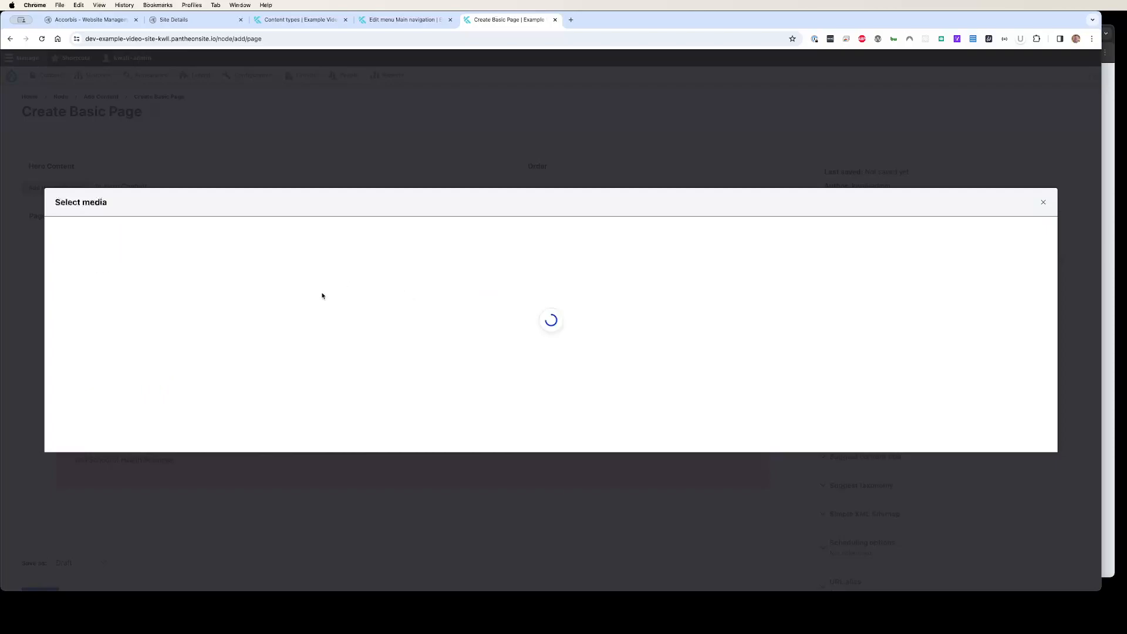
Pick the Pexels photo of a woman using a MacBook on a white couch and insert it
{"action": "scroll", "coordinate": [224, 385], "scroll_direction": "down", "scroll_amount": 3}
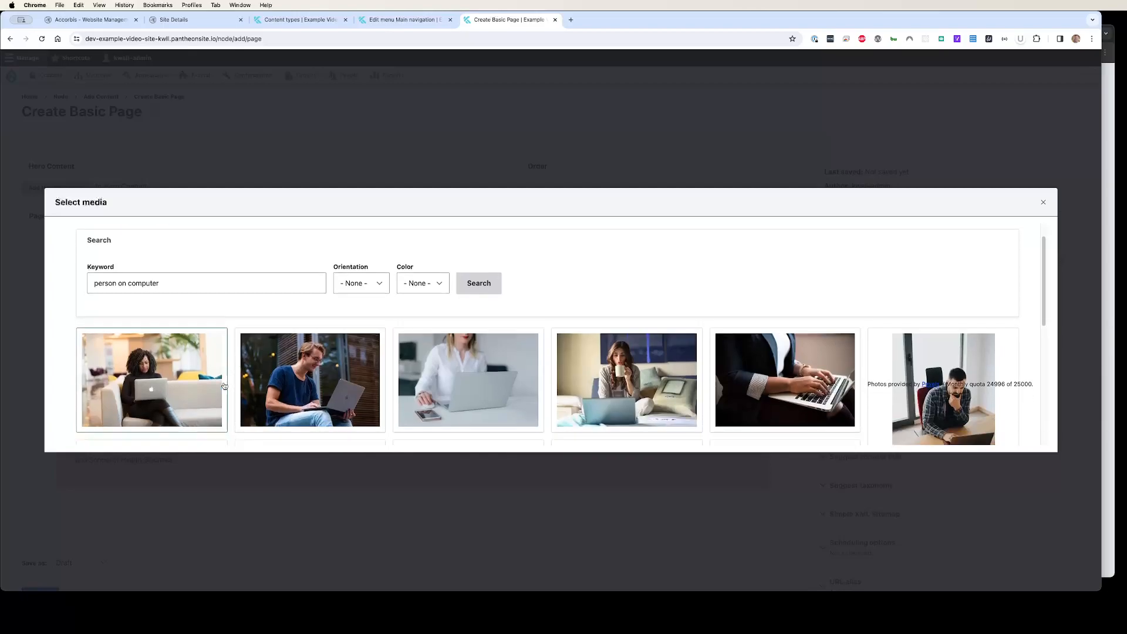
{"action": "scroll", "coordinate": [224, 386], "scroll_direction": "down", "scroll_amount": 5}
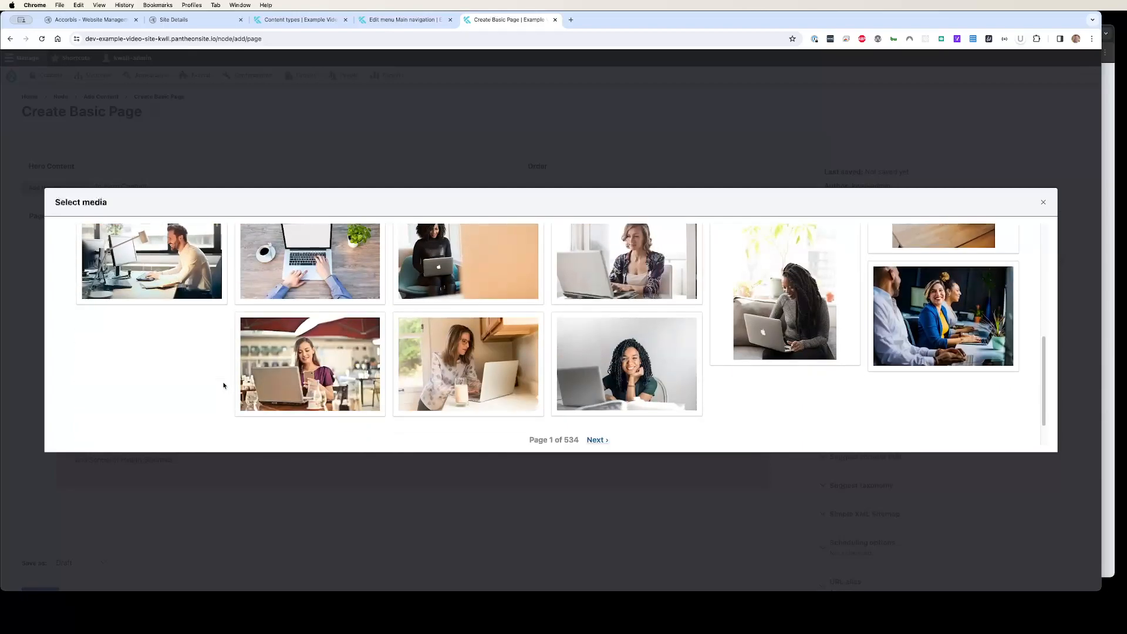
{"action": "scroll", "coordinate": [226, 385], "scroll_direction": "up", "scroll_amount": 8}
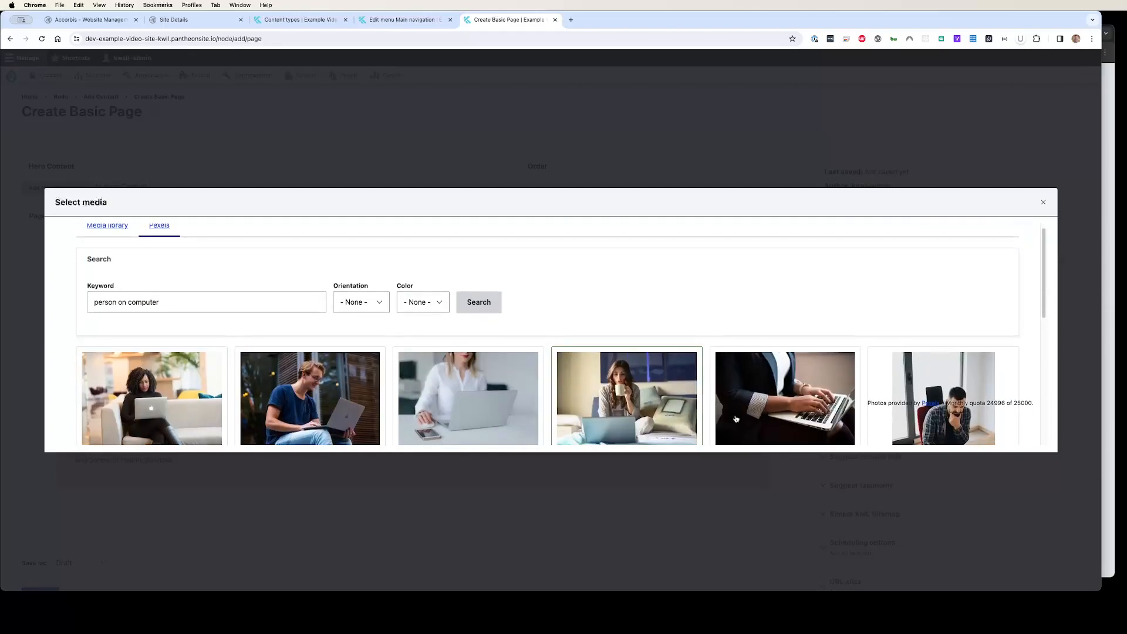
{"action": "scroll", "coordinate": [763, 376], "scroll_direction": "down", "scroll_amount": 2}
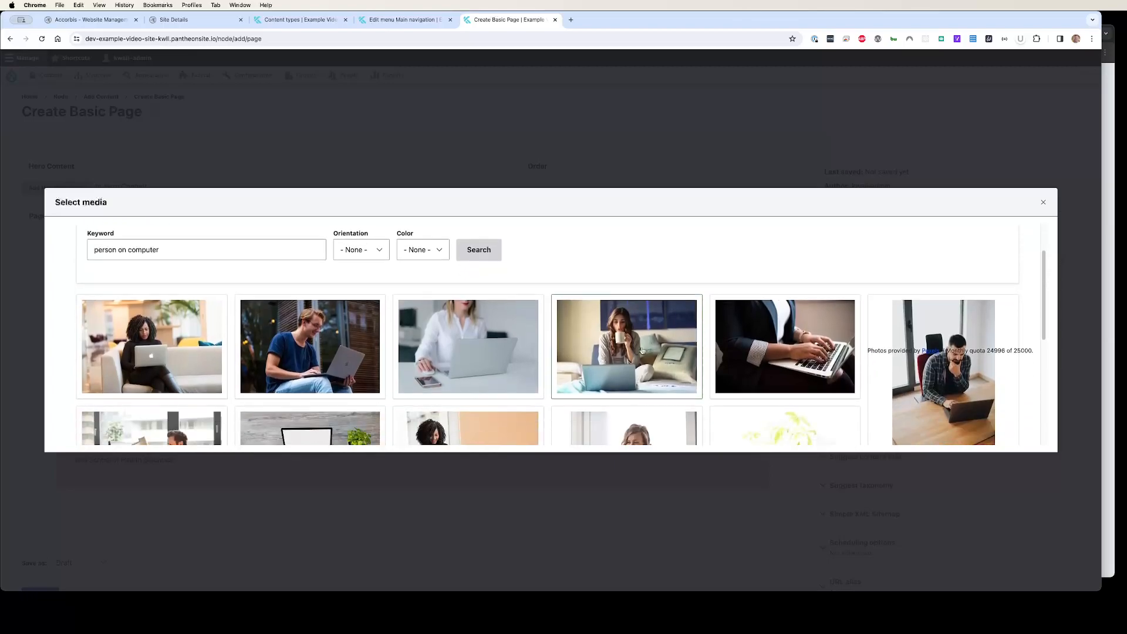
{"action": "left_click", "coordinate": [165, 345]}
{"action": "scroll", "coordinate": [575, 443], "scroll_direction": "down", "scroll_amount": 5}
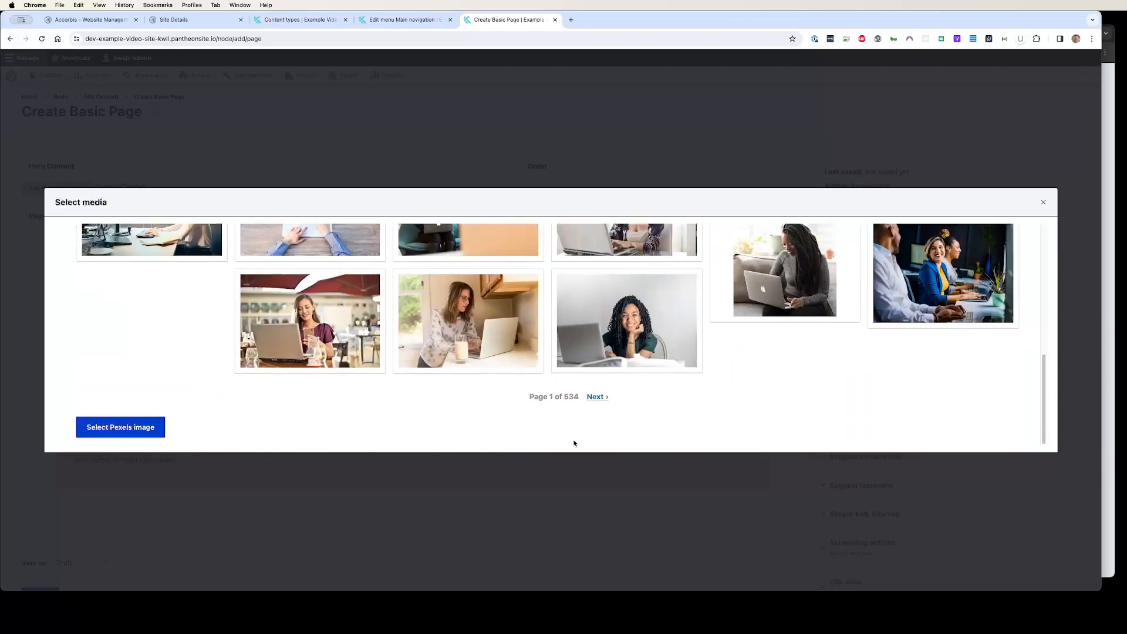
{"action": "left_click", "coordinate": [91, 426]}
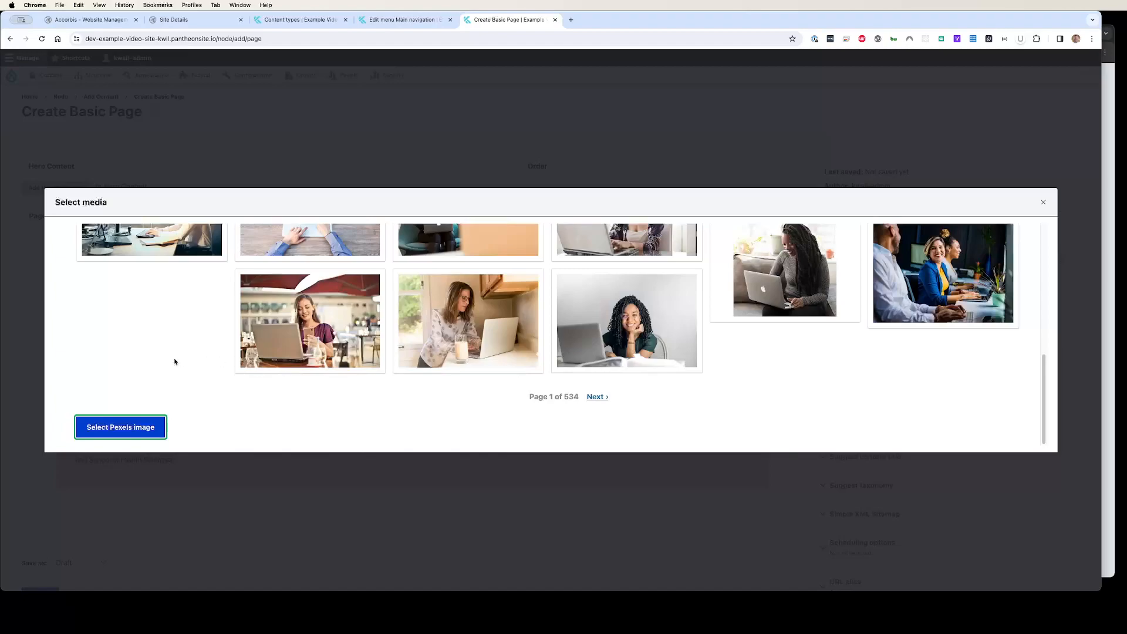
{"action": "left_click", "coordinate": [125, 422]}
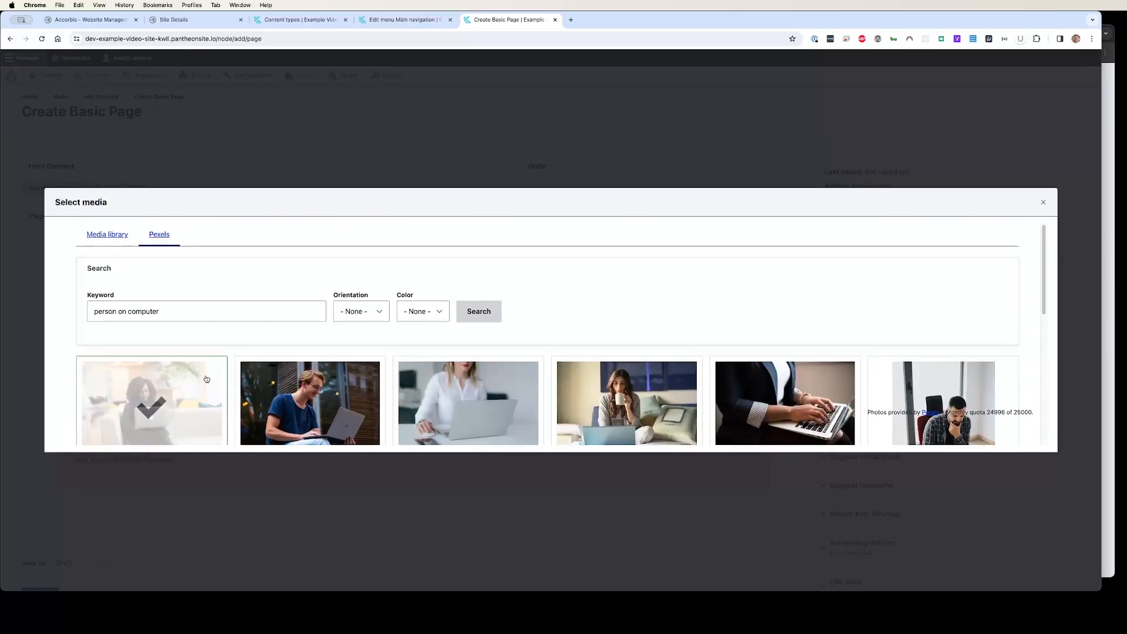
{"action": "left_click", "coordinate": [206, 379]}
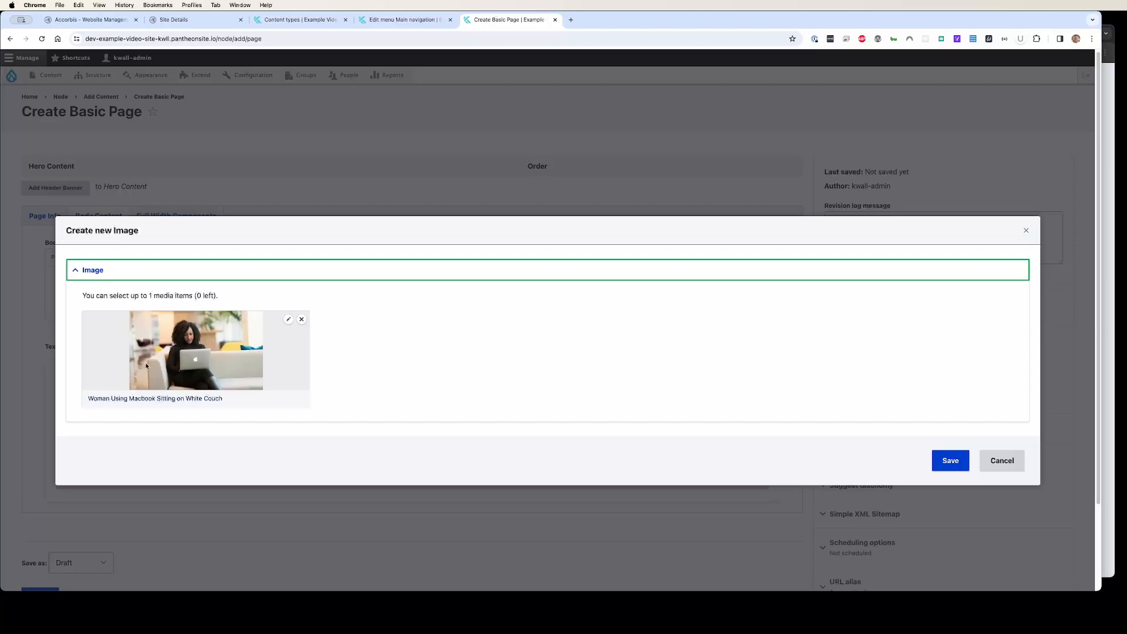
Save the Image component with the selected photo
{"action": "left_click_drag", "start_coordinate": [87, 402], "coordinate": [224, 384]}
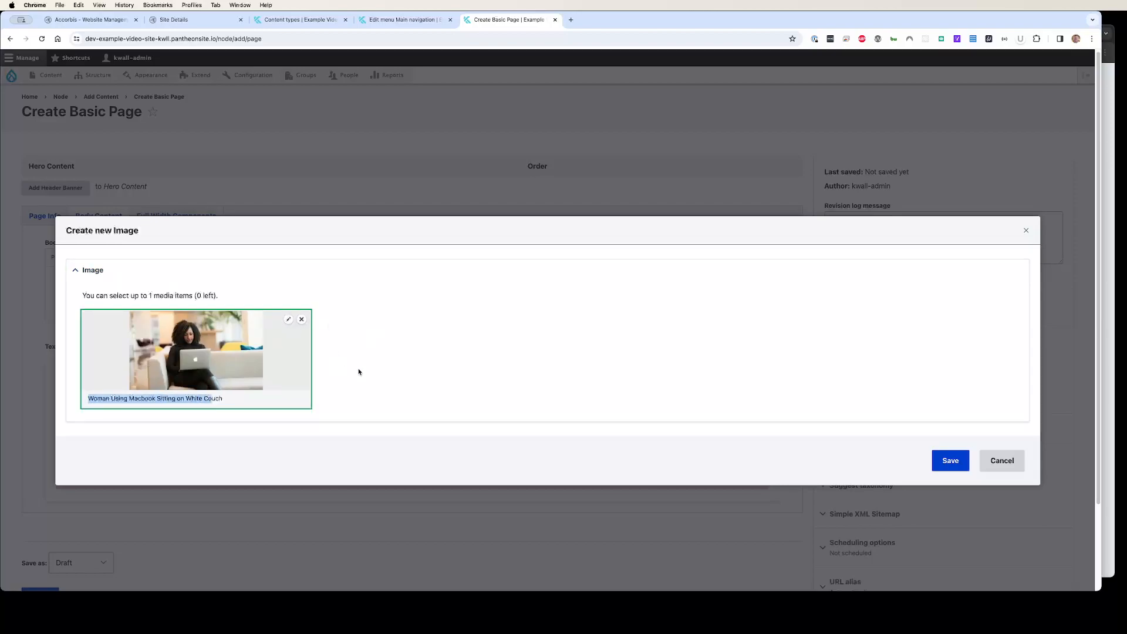
{"action": "scroll", "coordinate": [399, 363], "scroll_direction": "down", "scroll_amount": 2}
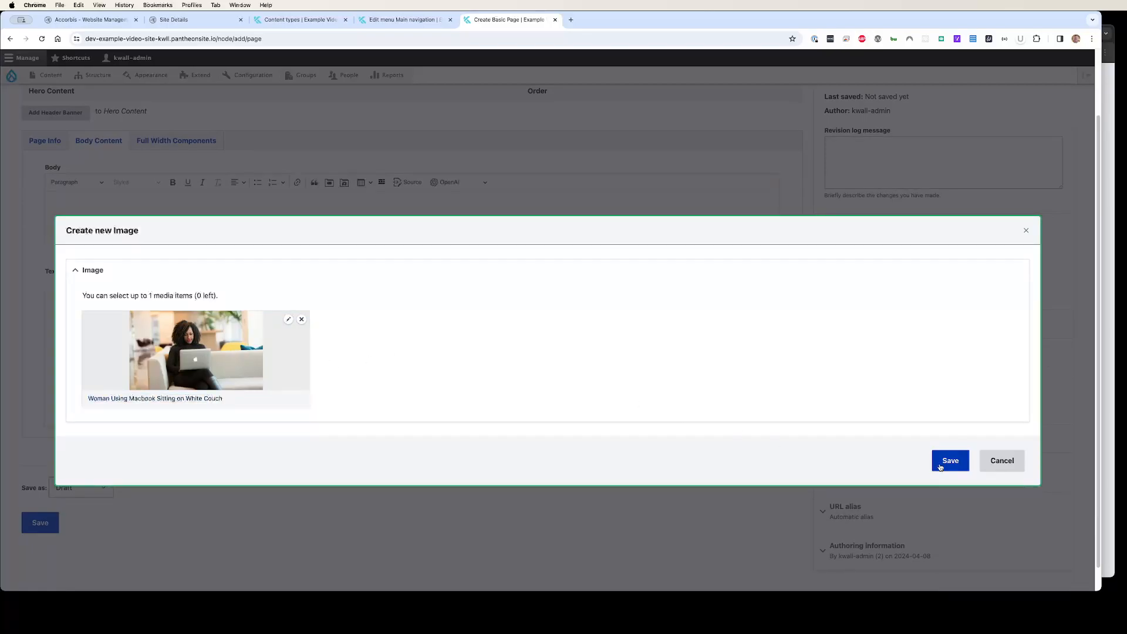
{"action": "left_click", "coordinate": [941, 465]}
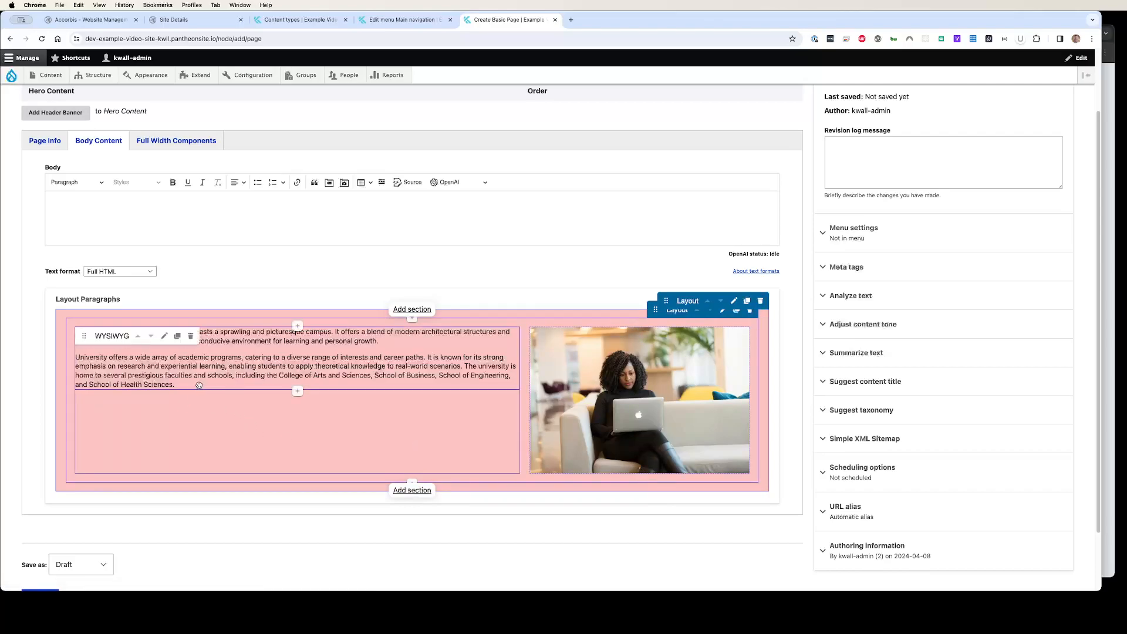
Add an Accordion below the text block with a first item titled About 1 and body one option, then add another item
{"action": "left_click", "coordinate": [297, 392]}
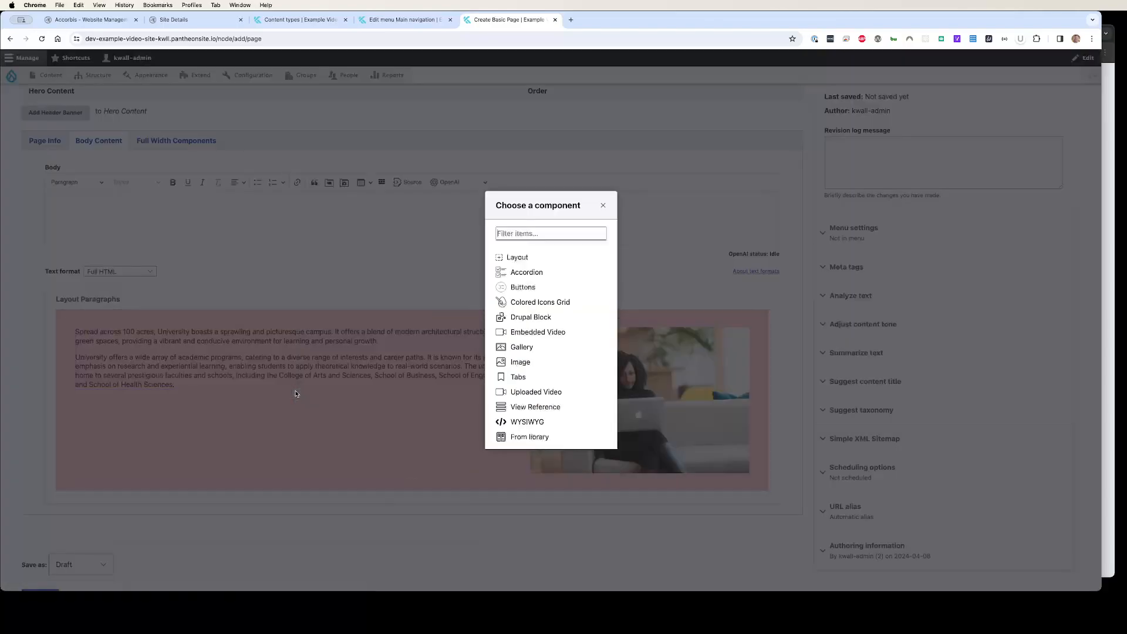
{"action": "left_click", "coordinate": [533, 274]}
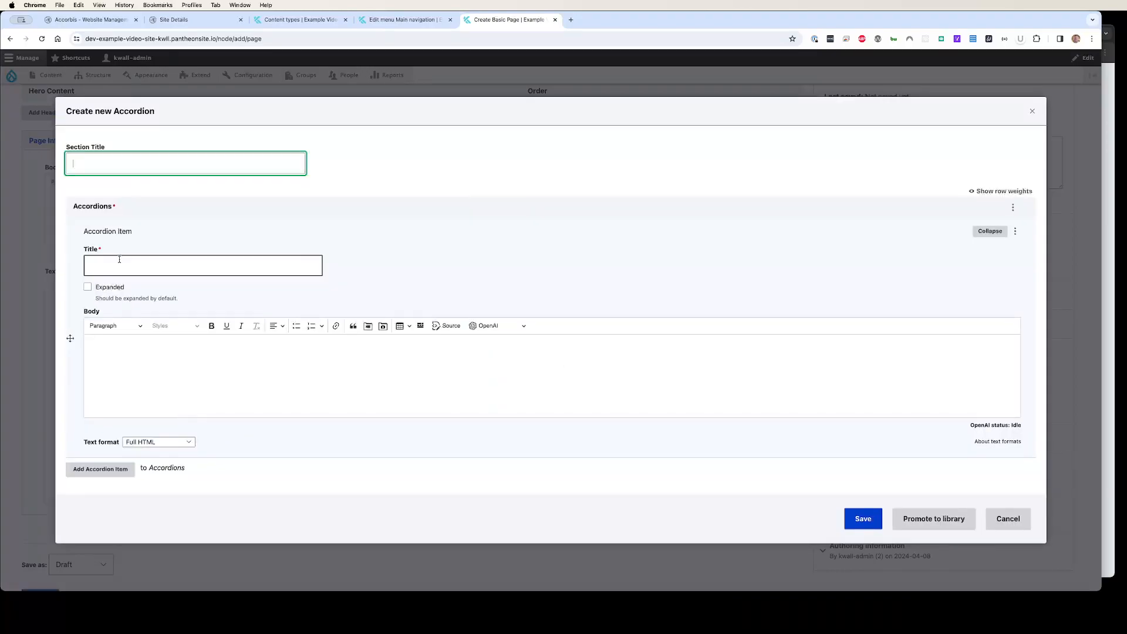
{"action": "left_click", "coordinate": [119, 260]}
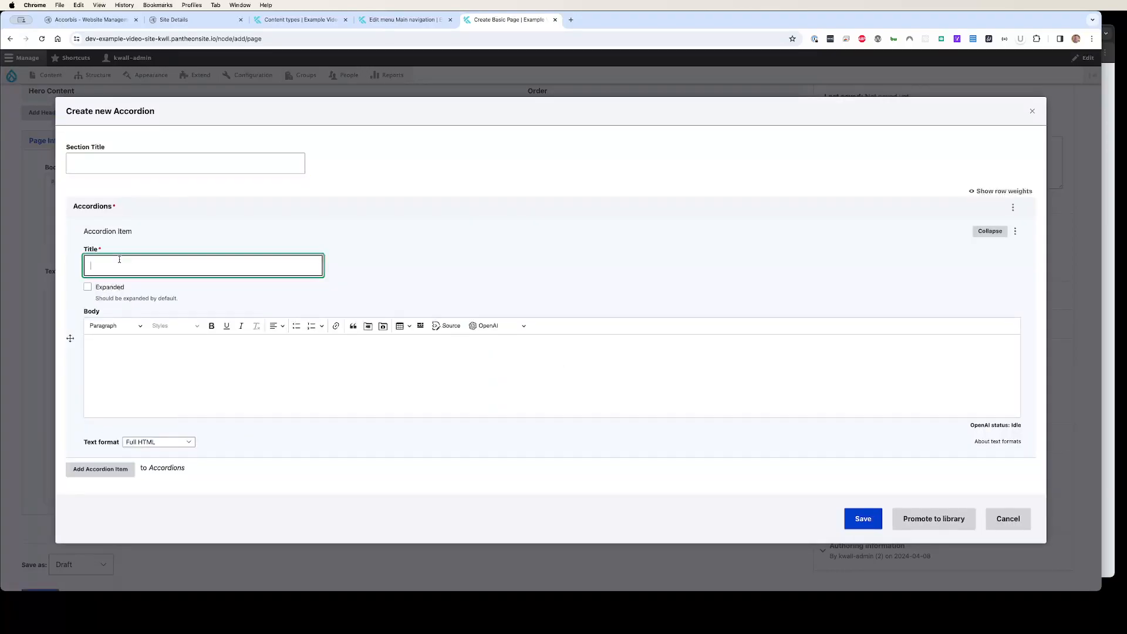
{"action": "type", "text": "About 1"}
{"action": "left_click", "coordinate": [171, 378]}
{"action": "type", "text": "one option"}
{"action": "left_click", "coordinate": [100, 469]}
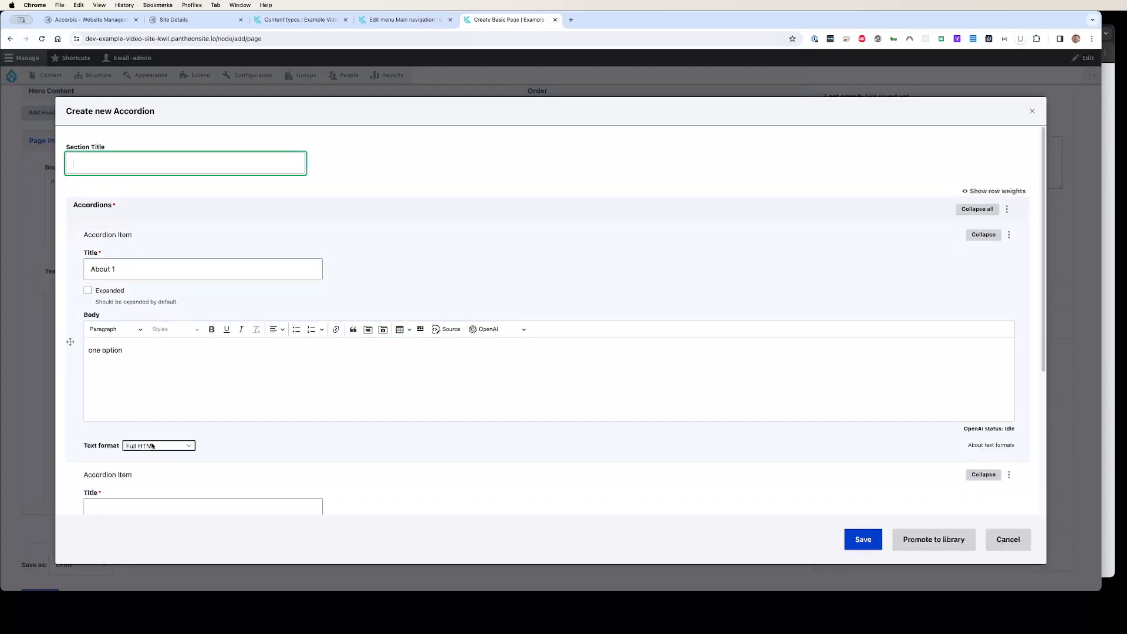
Title the second accordion item Option 2 with body text Option and save the Accordion
{"action": "scroll", "coordinate": [153, 447], "scroll_direction": "down", "scroll_amount": 3}
{"action": "left_click", "coordinate": [113, 337]}
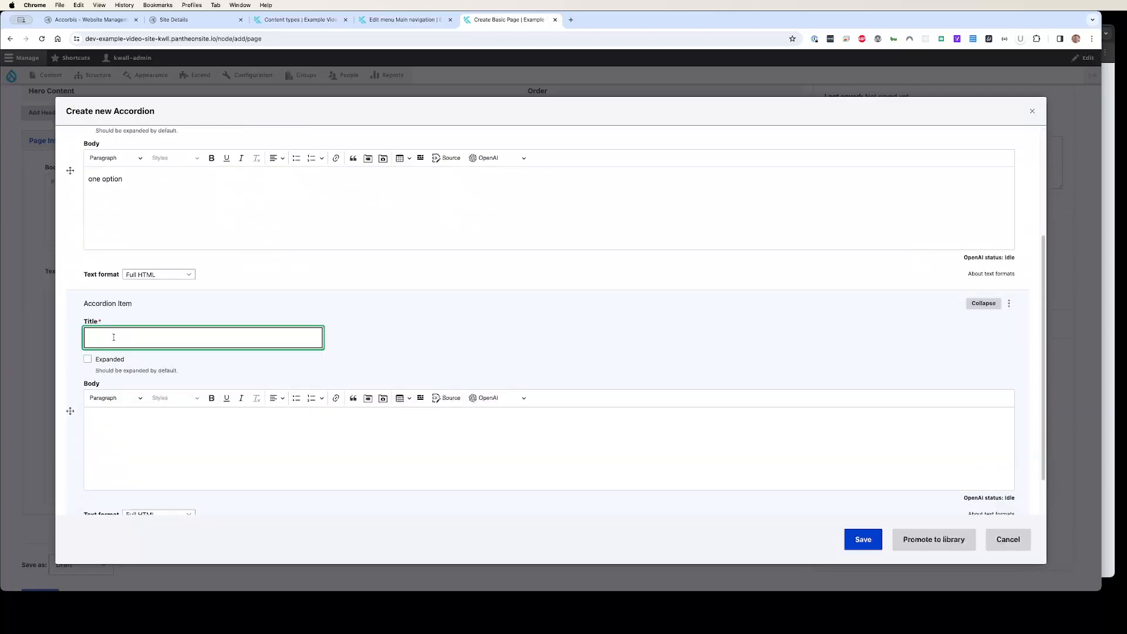
{"action": "type", "text": "Option 2"}
{"action": "left_click", "coordinate": [175, 472]}
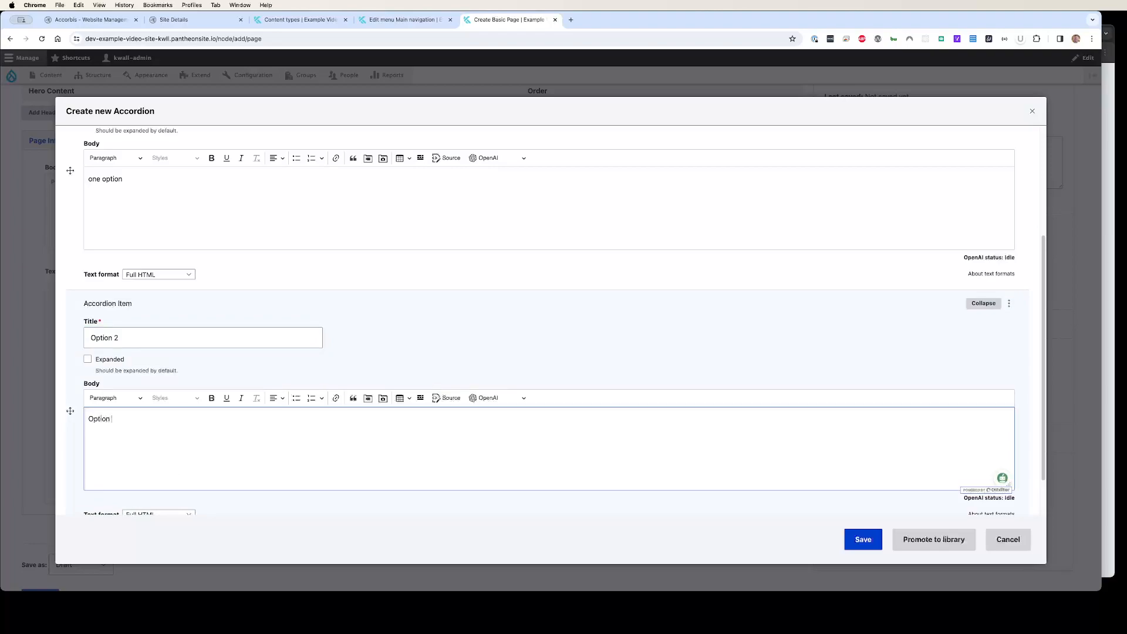
{"action": "left_click", "coordinate": [848, 539]}
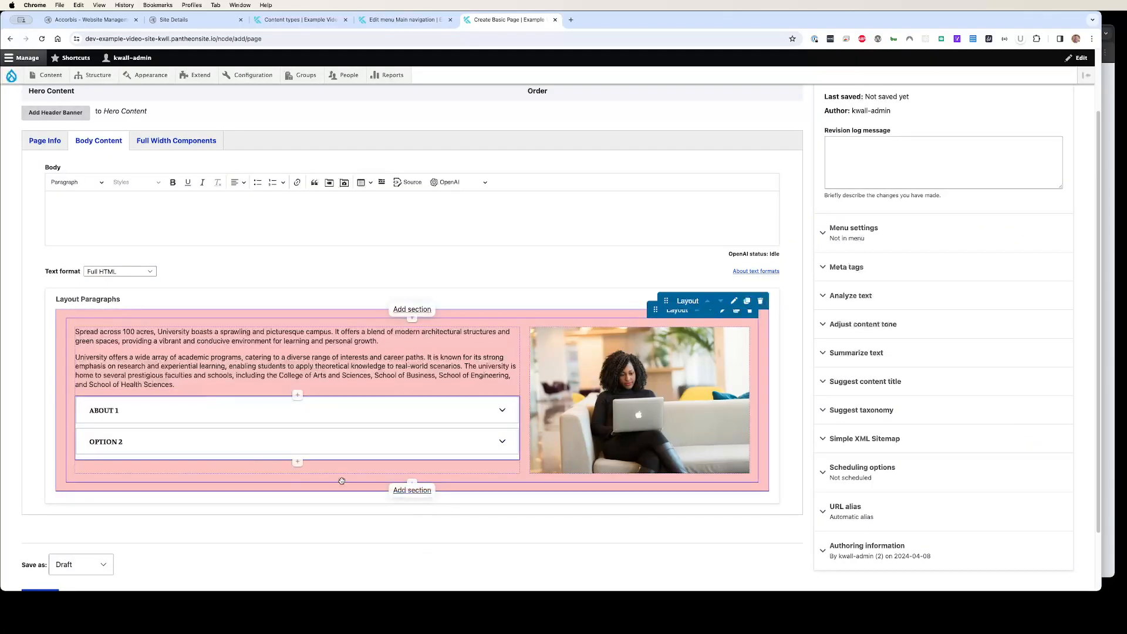
Add a Buttons component below the accordion linking to the About page with link text About
{"action": "left_click", "coordinate": [297, 463]}
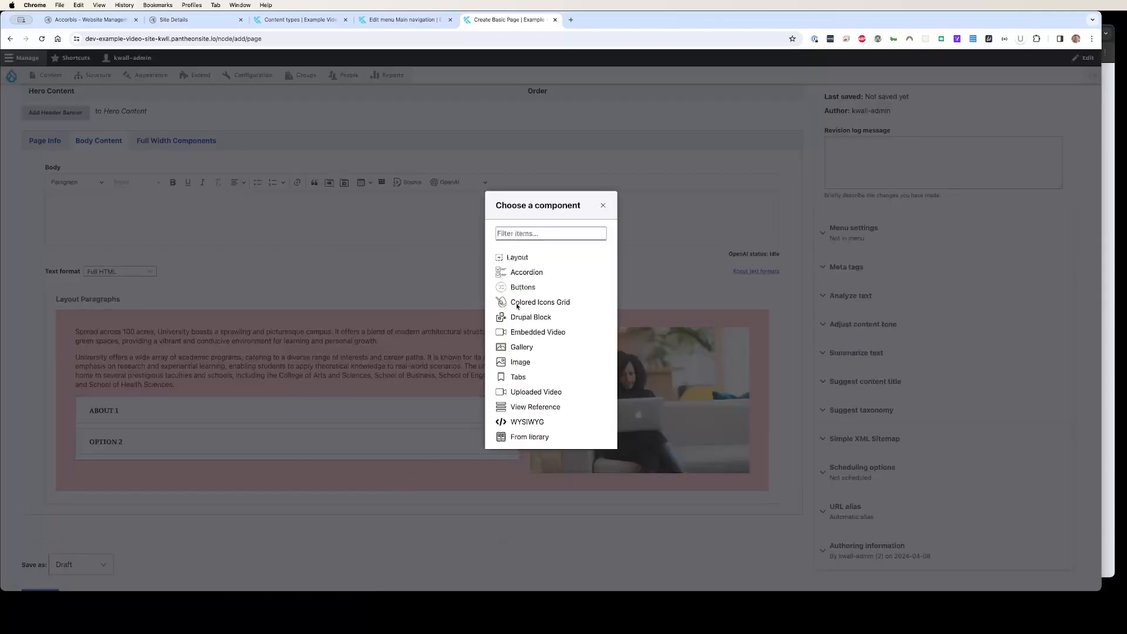
{"action": "left_click", "coordinate": [558, 287]}
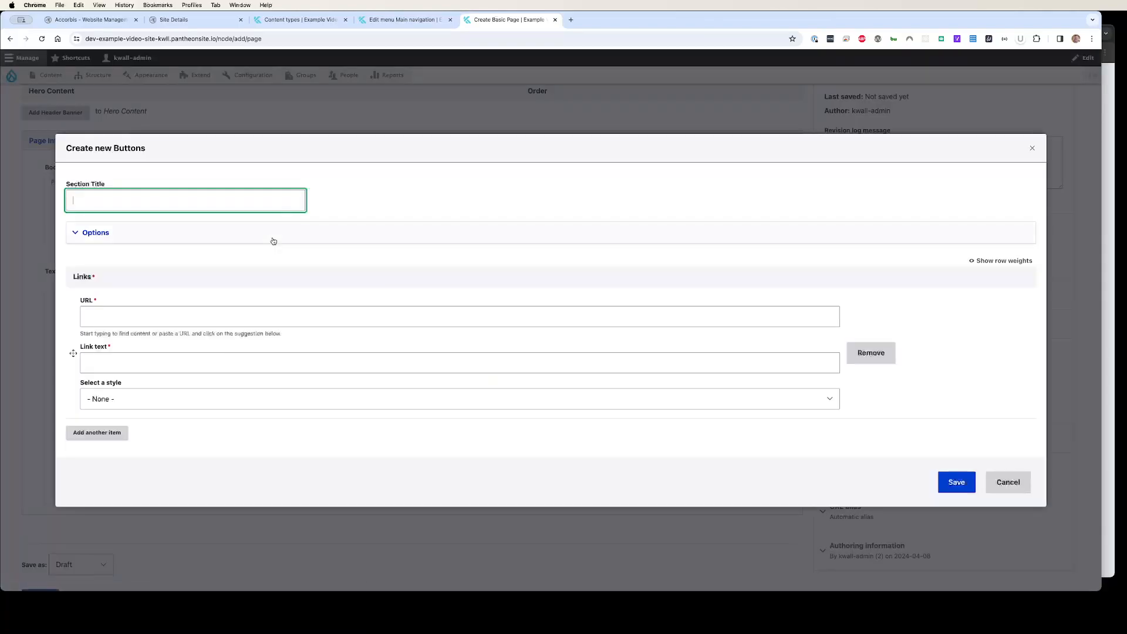
{"action": "left_click", "coordinate": [134, 315]}
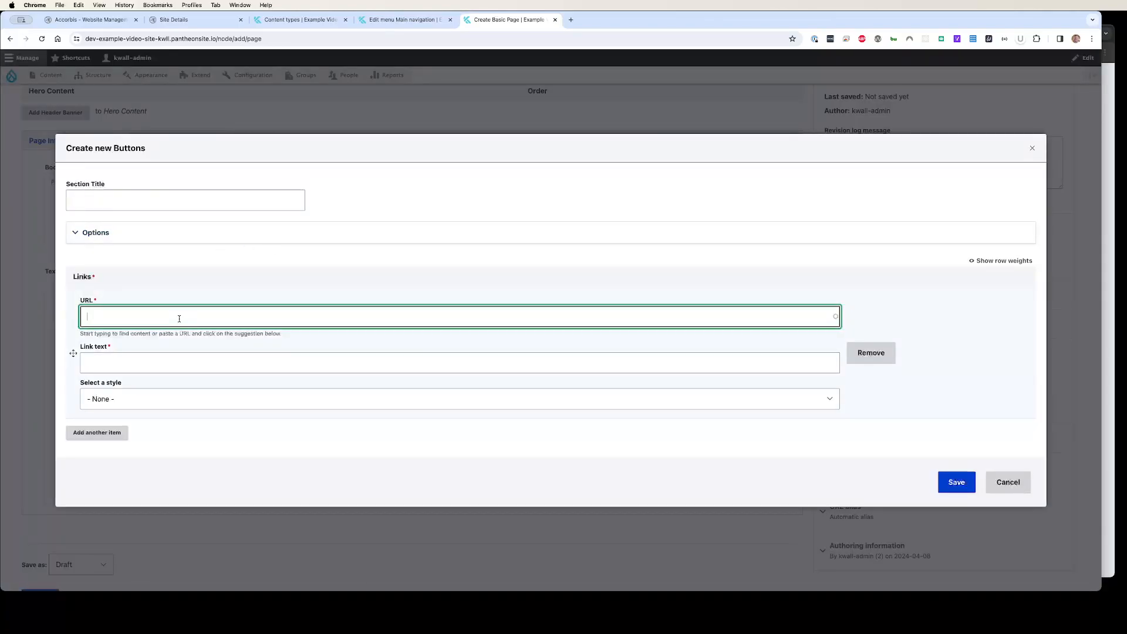
{"action": "type", "text": "https://"}
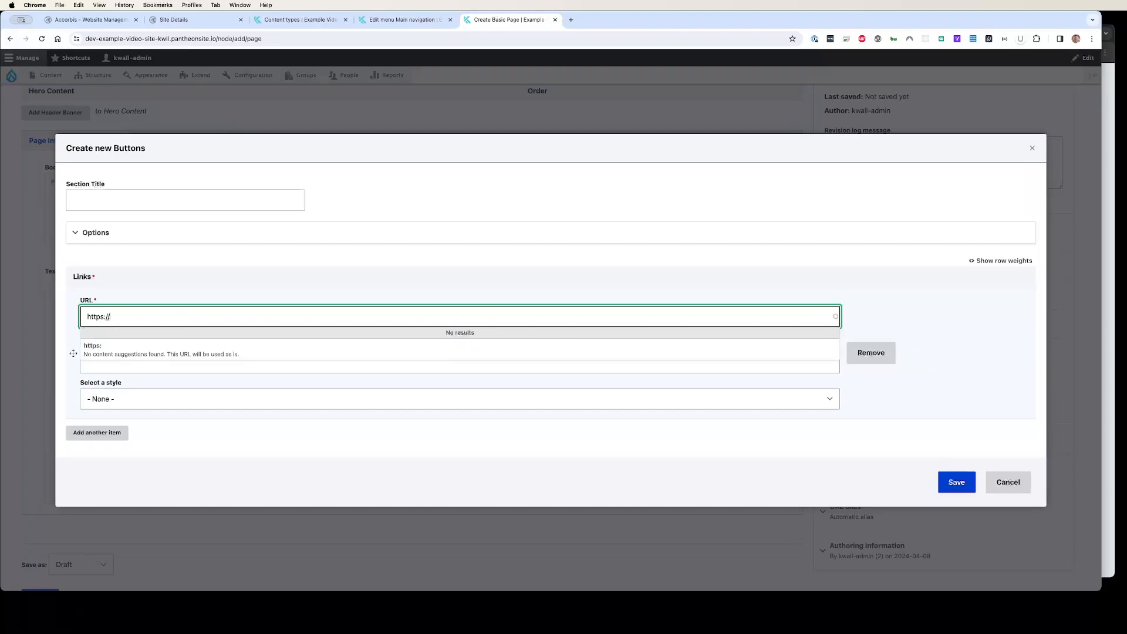
{"action": "type", "text": "www.google.com"}
{"action": "left_click_drag", "start_coordinate": [232, 322], "coordinate": [22, 303]}
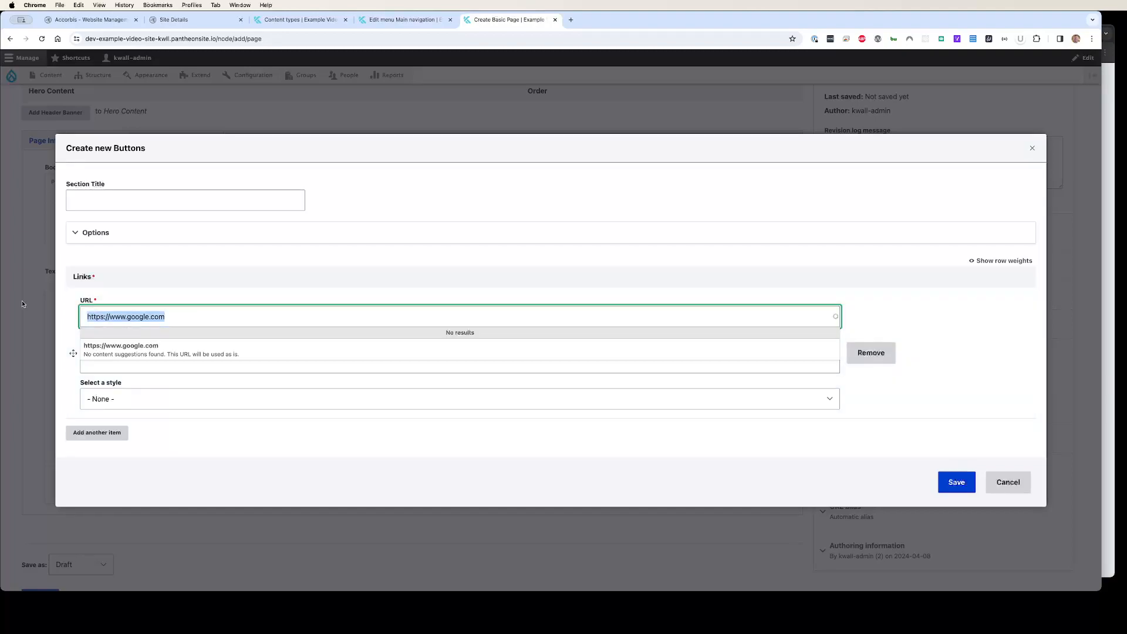
{"action": "type", "text": "/about"}
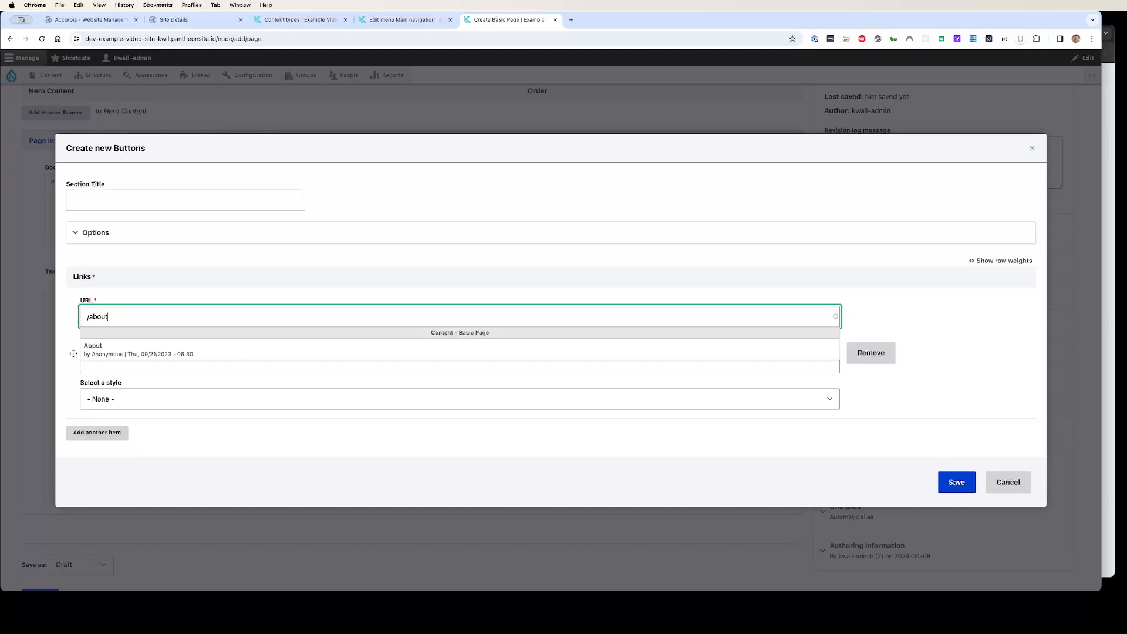
{"action": "left_click", "coordinate": [111, 348]}
Set the button's style to Primary Button and save the Buttons component
{"action": "left_click", "coordinate": [202, 405]}
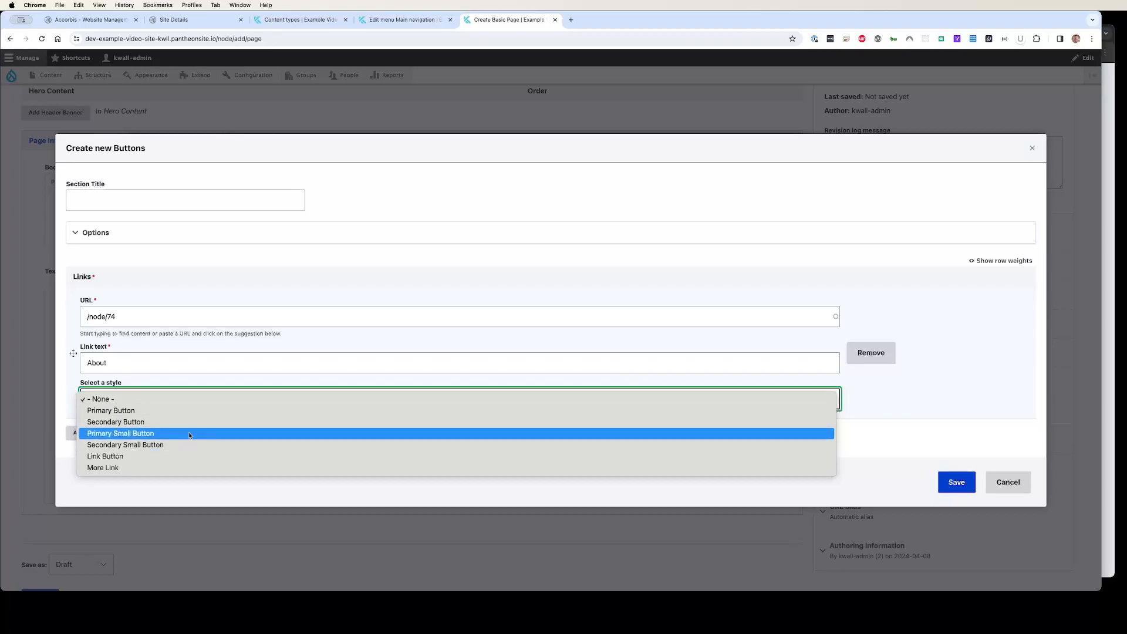
{"action": "left_click", "coordinate": [192, 415]}
{"action": "left_click", "coordinate": [954, 482]}
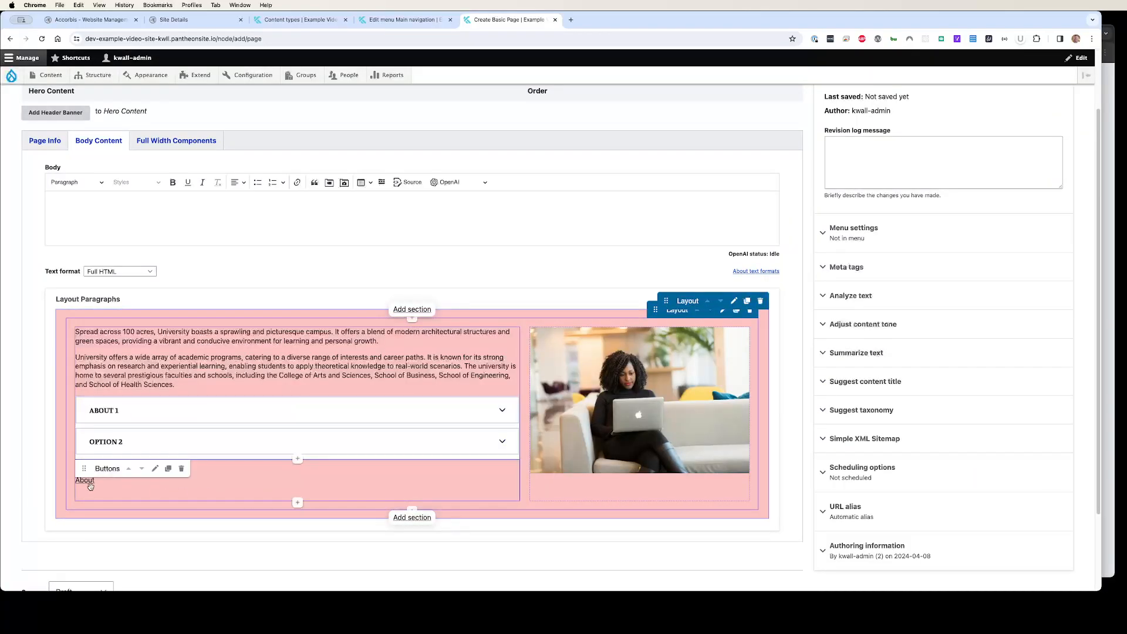
Reopen the Buttons component, reselect the Primary Button style and save it
{"action": "left_click", "coordinate": [155, 469]}
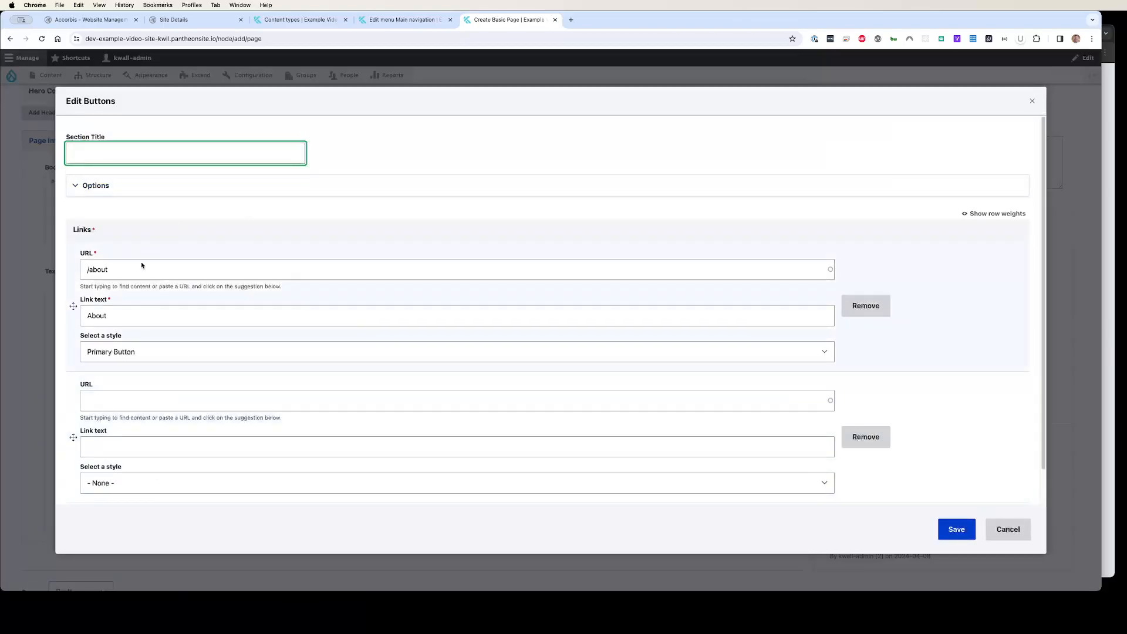
{"action": "left_click", "coordinate": [118, 351]}
{"action": "left_click", "coordinate": [121, 360]}
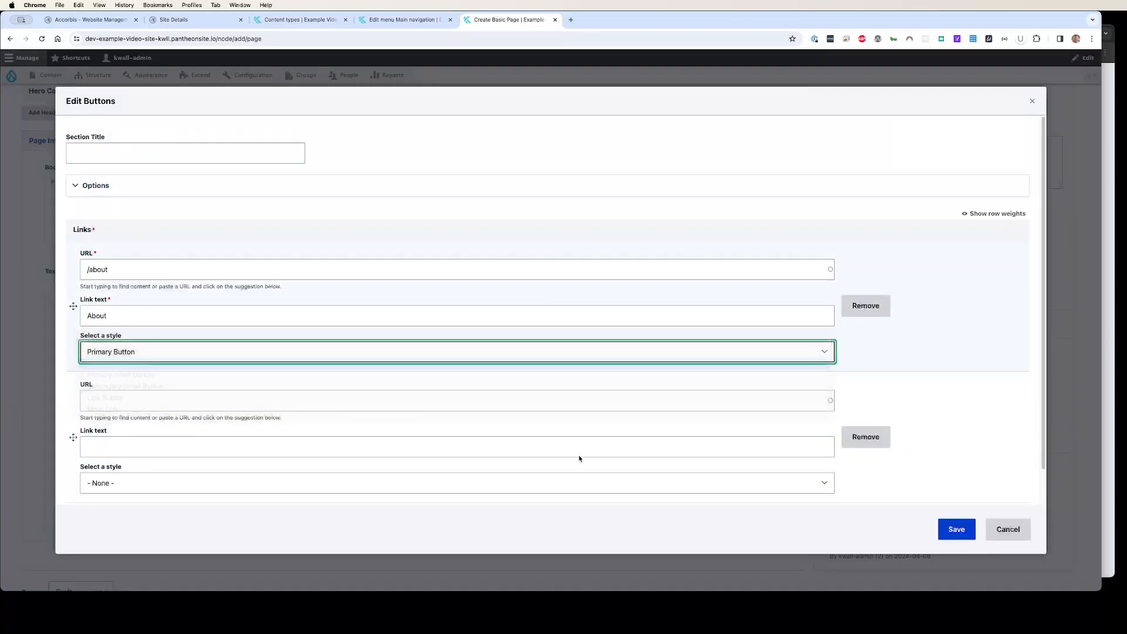
{"action": "left_click", "coordinate": [956, 530]}
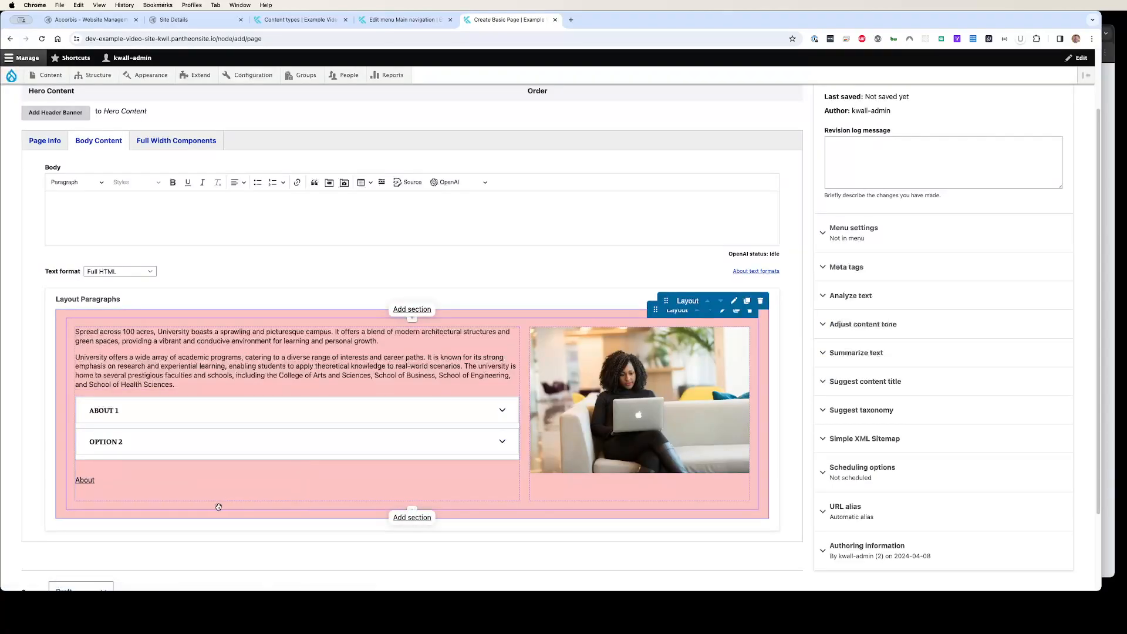
Set the page's save state to Published and save the page
{"action": "scroll", "coordinate": [228, 497], "scroll_direction": "down", "scroll_amount": 2}
{"action": "left_click", "coordinate": [81, 492]}
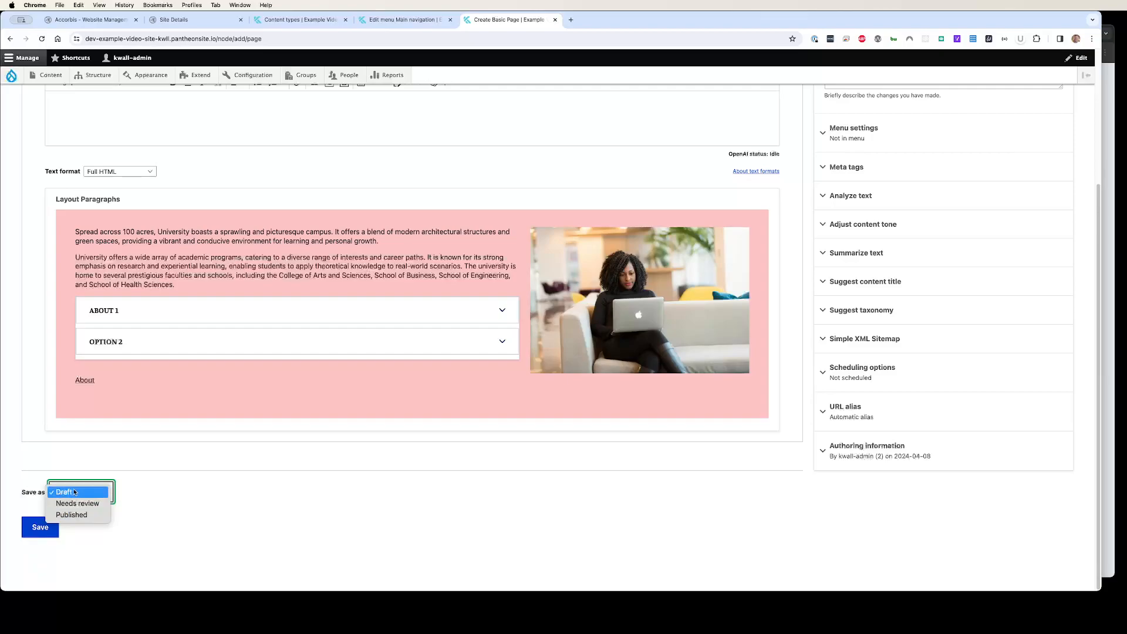
{"action": "left_click", "coordinate": [71, 515]}
{"action": "left_click", "coordinate": [40, 527]}
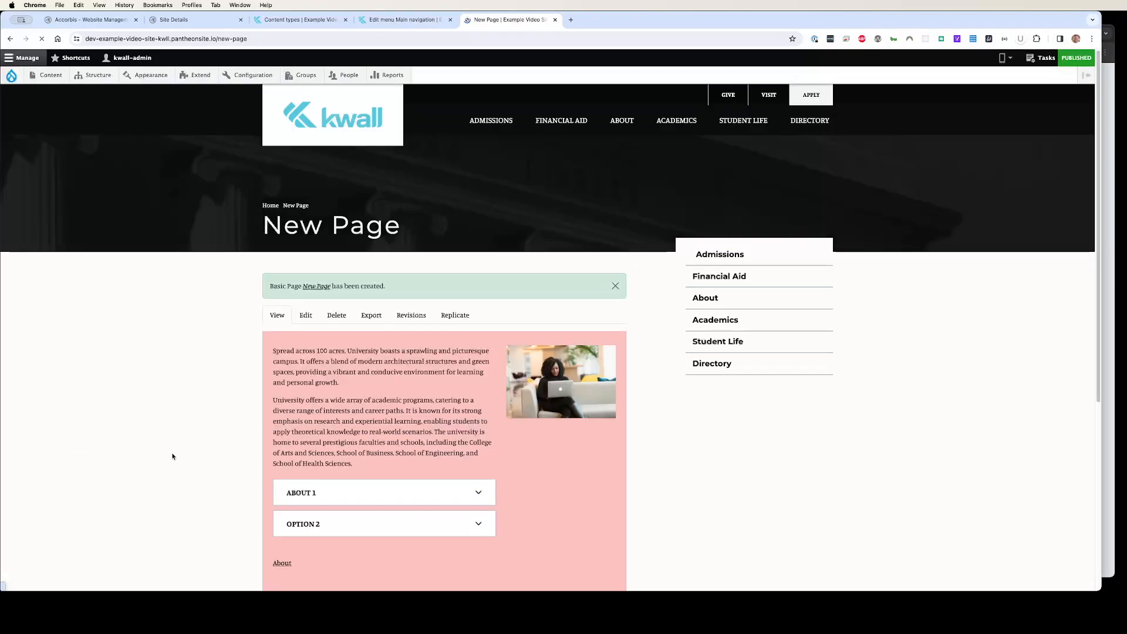
Expand and collapse the About 1 and Option 2 accordion items on the published page
{"action": "scroll", "coordinate": [347, 465], "scroll_direction": "down", "scroll_amount": 1}
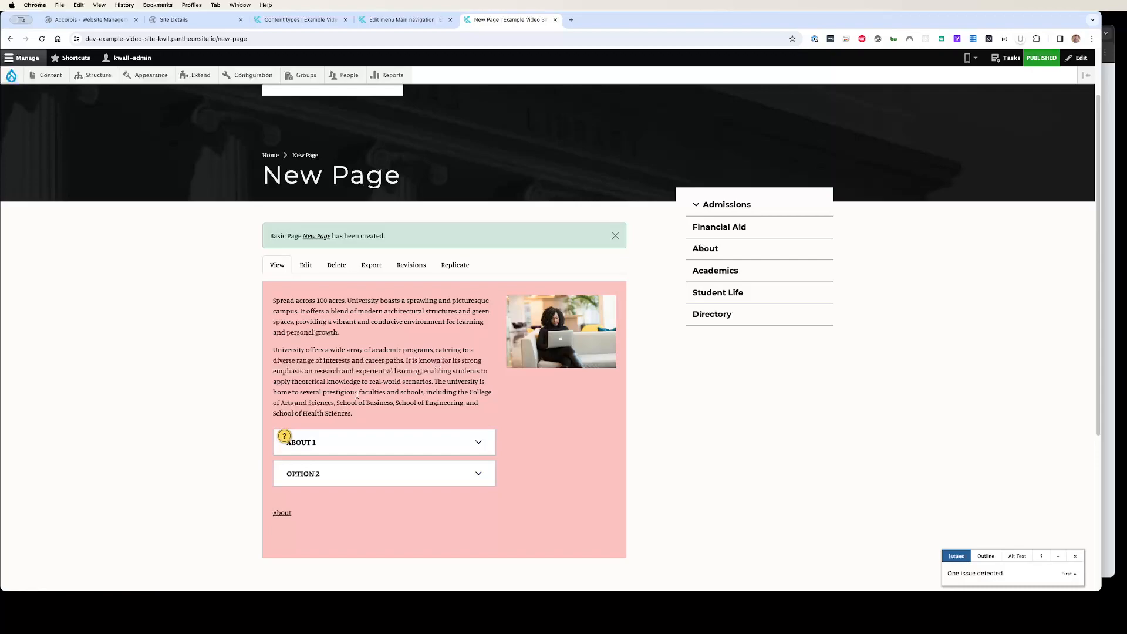
{"action": "left_click", "coordinate": [372, 445]}
{"action": "left_click", "coordinate": [370, 443]}
{"action": "left_click", "coordinate": [368, 477]}
{"action": "left_click", "coordinate": [367, 477]}
Examine the accessibility checker's heading-level issue on the accordion
{"action": "left_click_drag", "start_coordinate": [1101, 266], "coordinate": [1121, 315]}
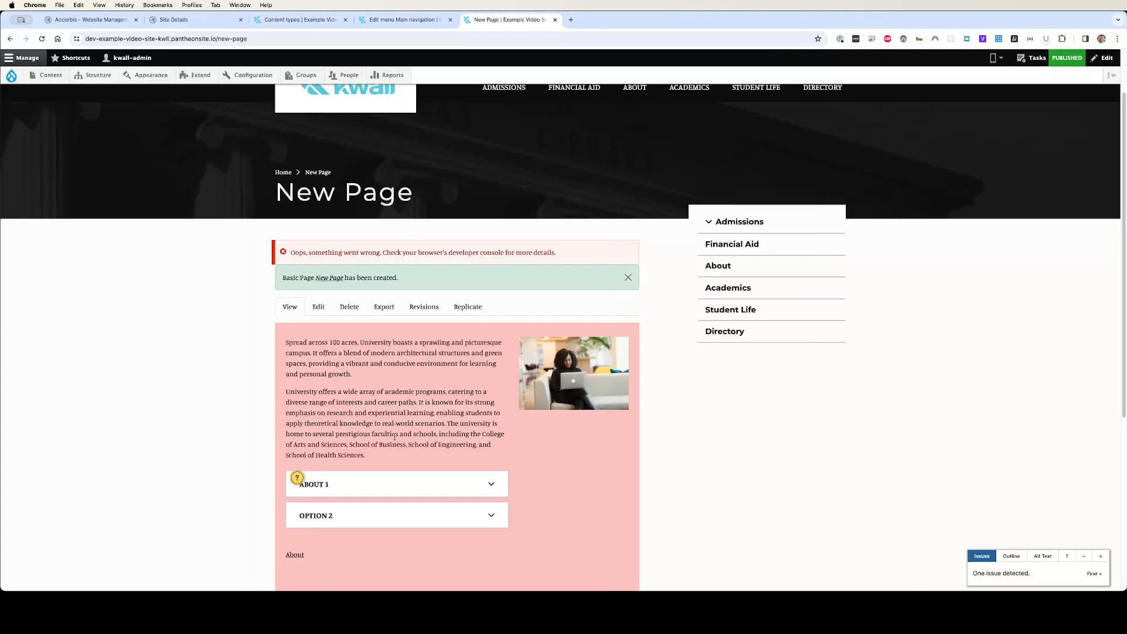
{"action": "scroll", "coordinate": [243, 401], "scroll_direction": "down", "scroll_amount": 3}
{"action": "left_click", "coordinate": [298, 310]}
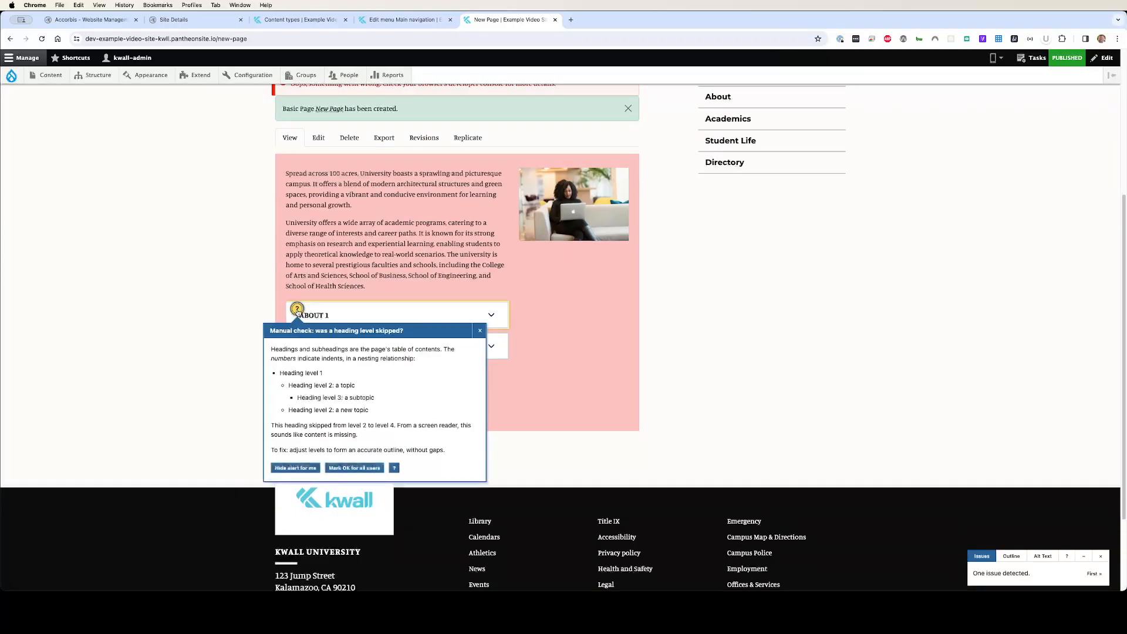
{"action": "left_click_drag", "start_coordinate": [271, 330], "coordinate": [397, 330]}
{"action": "left_click", "coordinate": [398, 329]}
{"action": "left_click_drag", "start_coordinate": [991, 573], "coordinate": [1038, 570]}
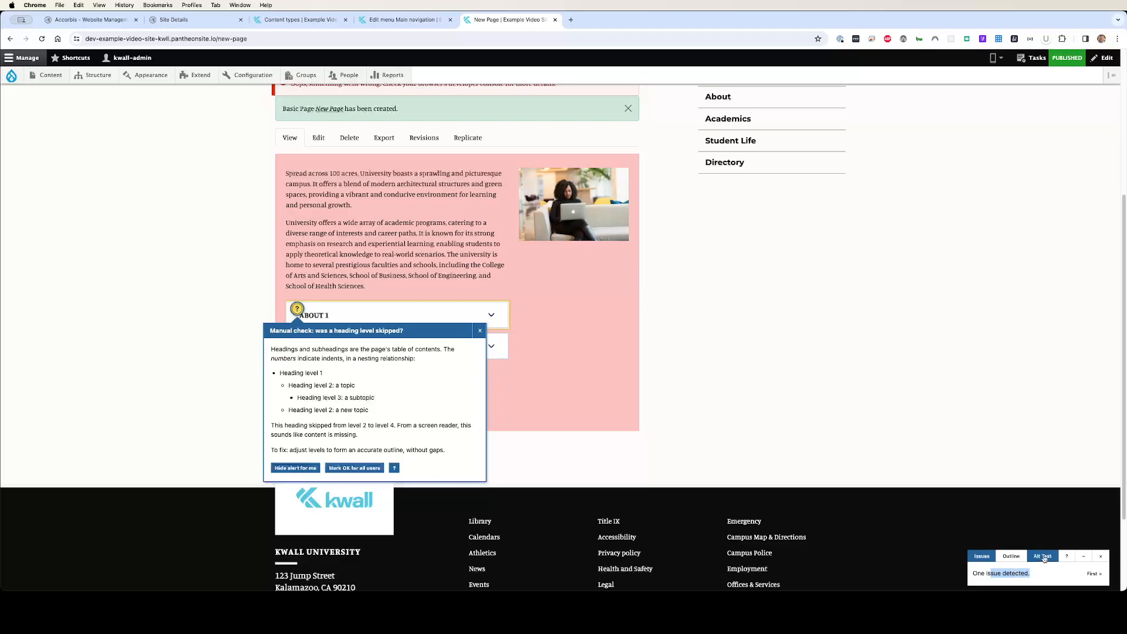
{"action": "left_click", "coordinate": [1091, 573]}
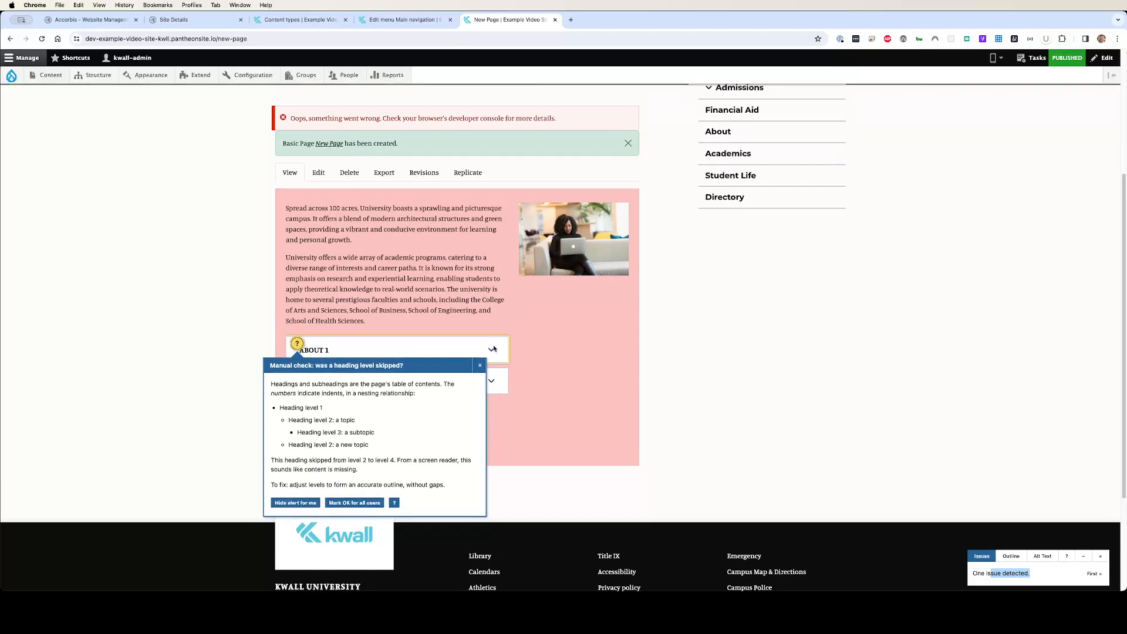
{"action": "left_click", "coordinate": [296, 344]}
{"action": "left_click", "coordinate": [295, 344]}
{"action": "left_click_drag", "start_coordinate": [327, 229], "coordinate": [303, 245]}
{"action": "left_click", "coordinate": [355, 320]}
{"action": "left_click", "coordinate": [304, 245]}
{"action": "scroll", "coordinate": [304, 286], "scroll_direction": "up", "scroll_amount": 3}
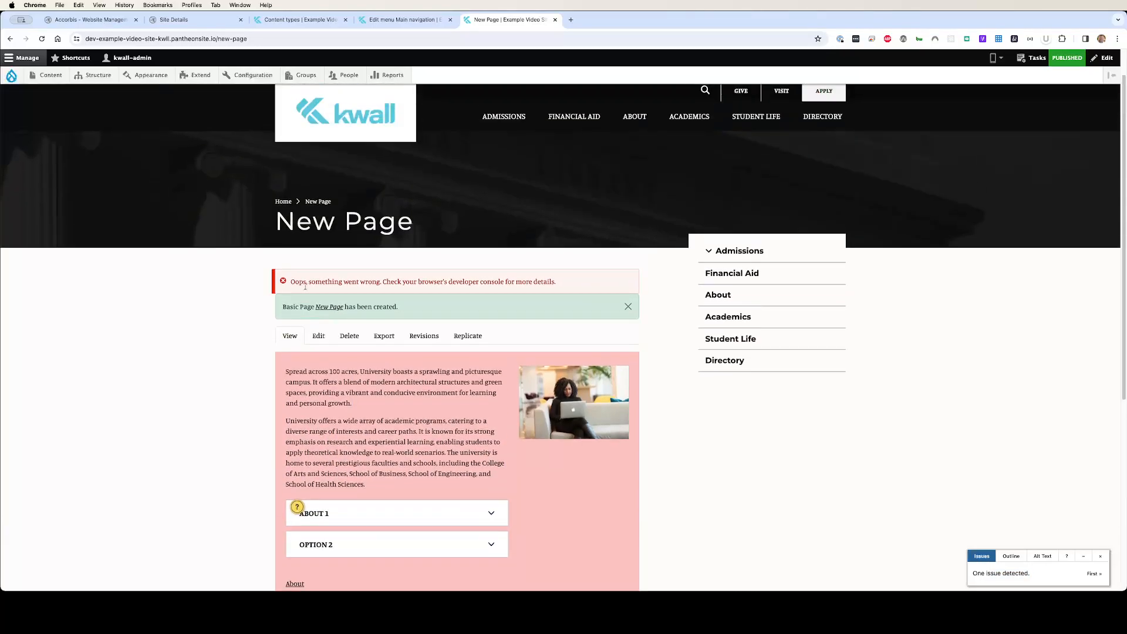